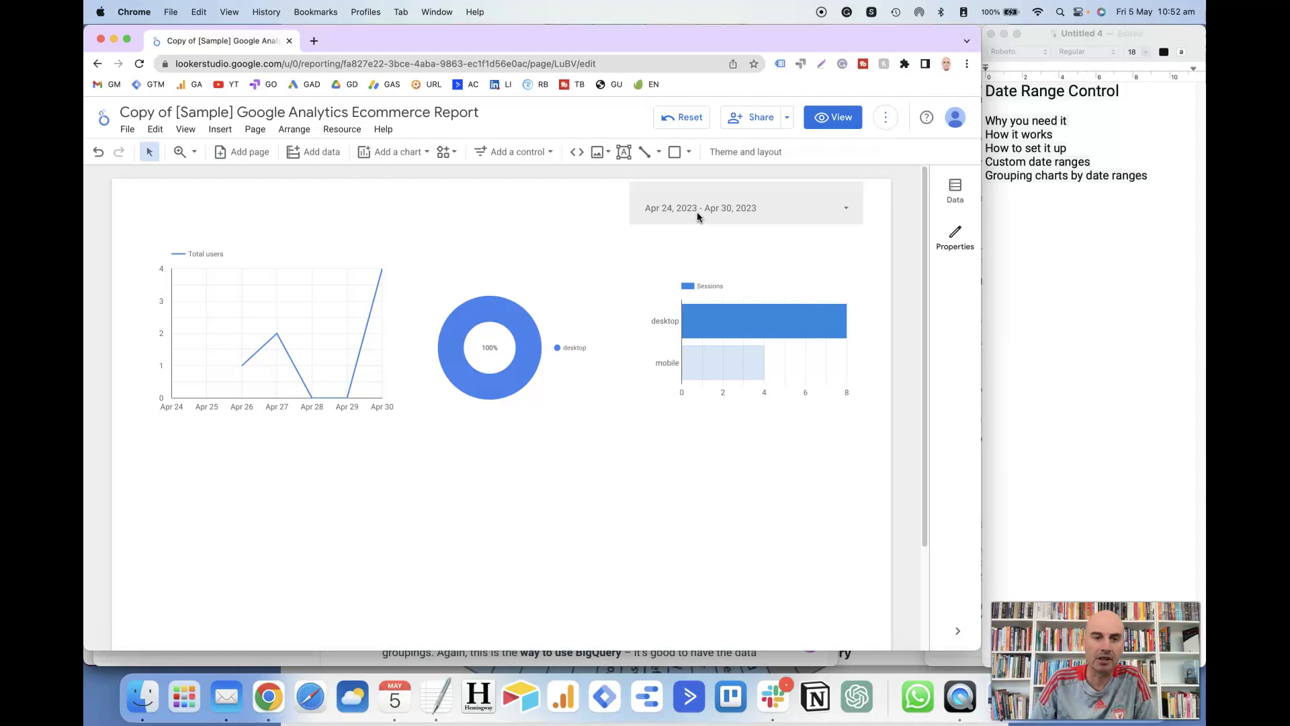
Delete the existing date range control above the bar chart from the report page.
click(701, 221)
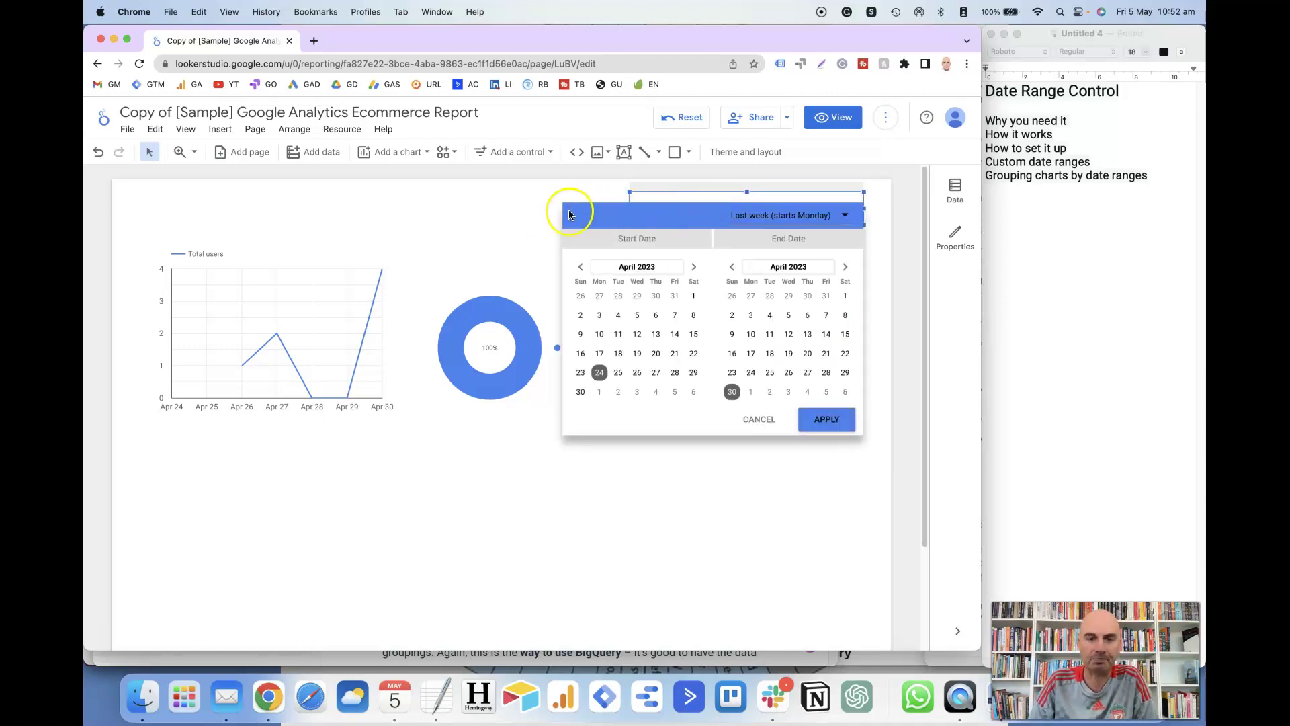
click(541, 213)
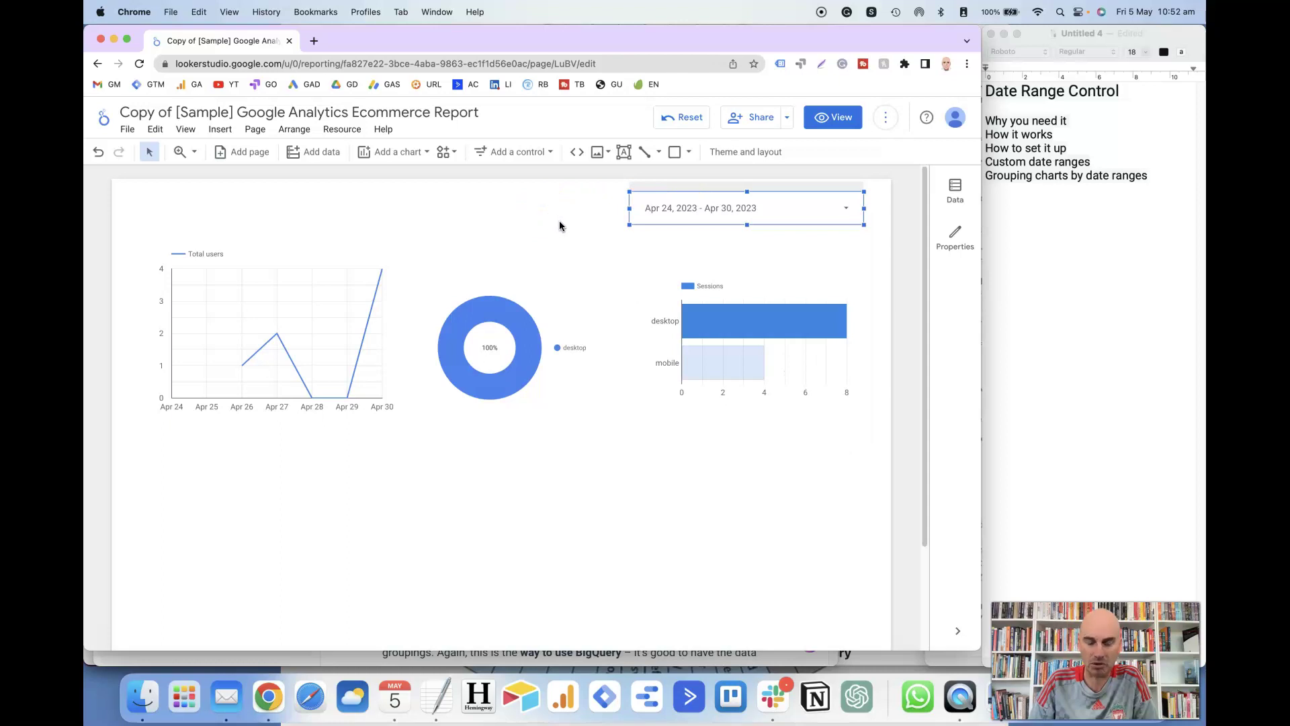
click(559, 225)
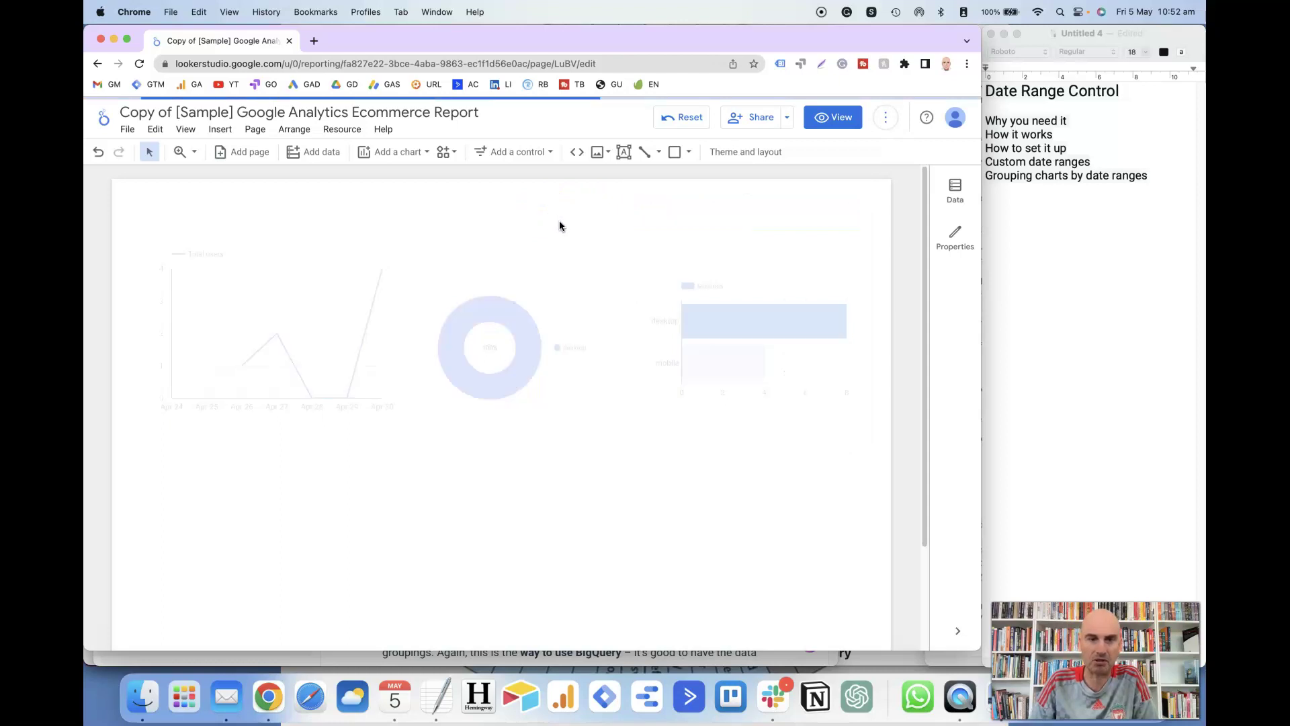
click(565, 225)
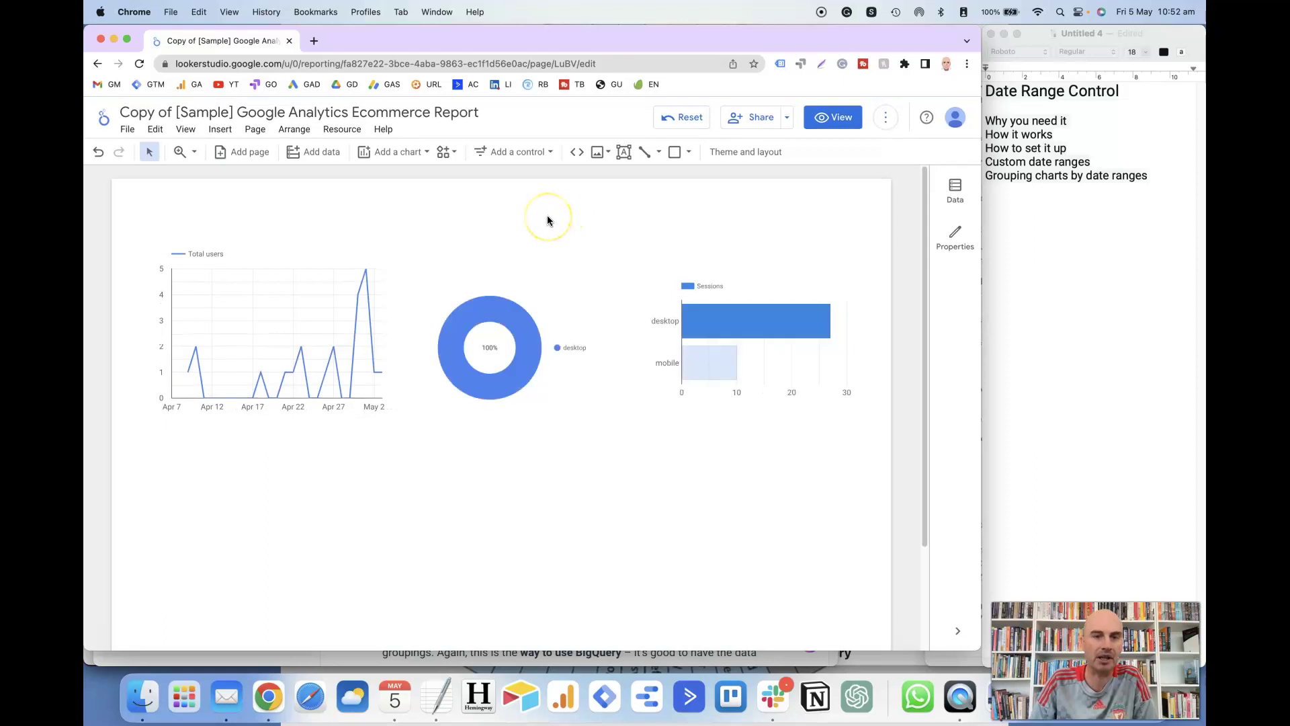
Add a date range control to the report page above the sessions bar chart.
click(548, 154)
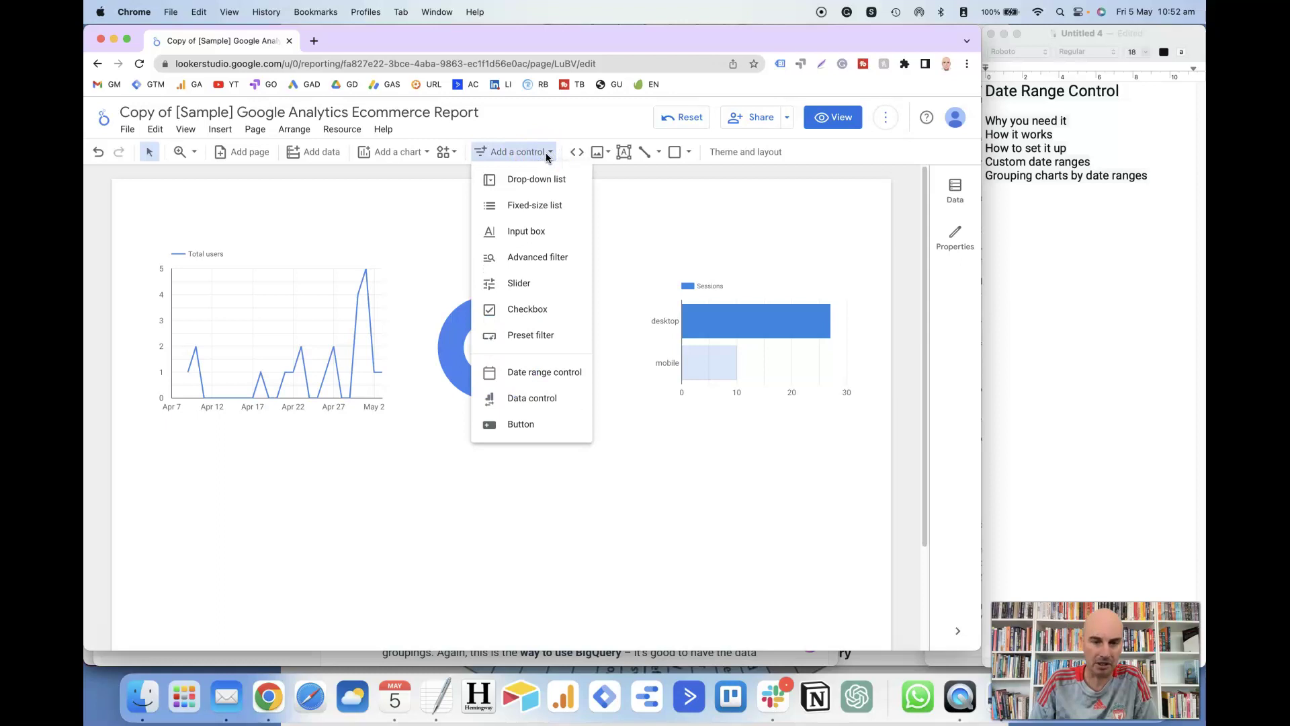
click(528, 375)
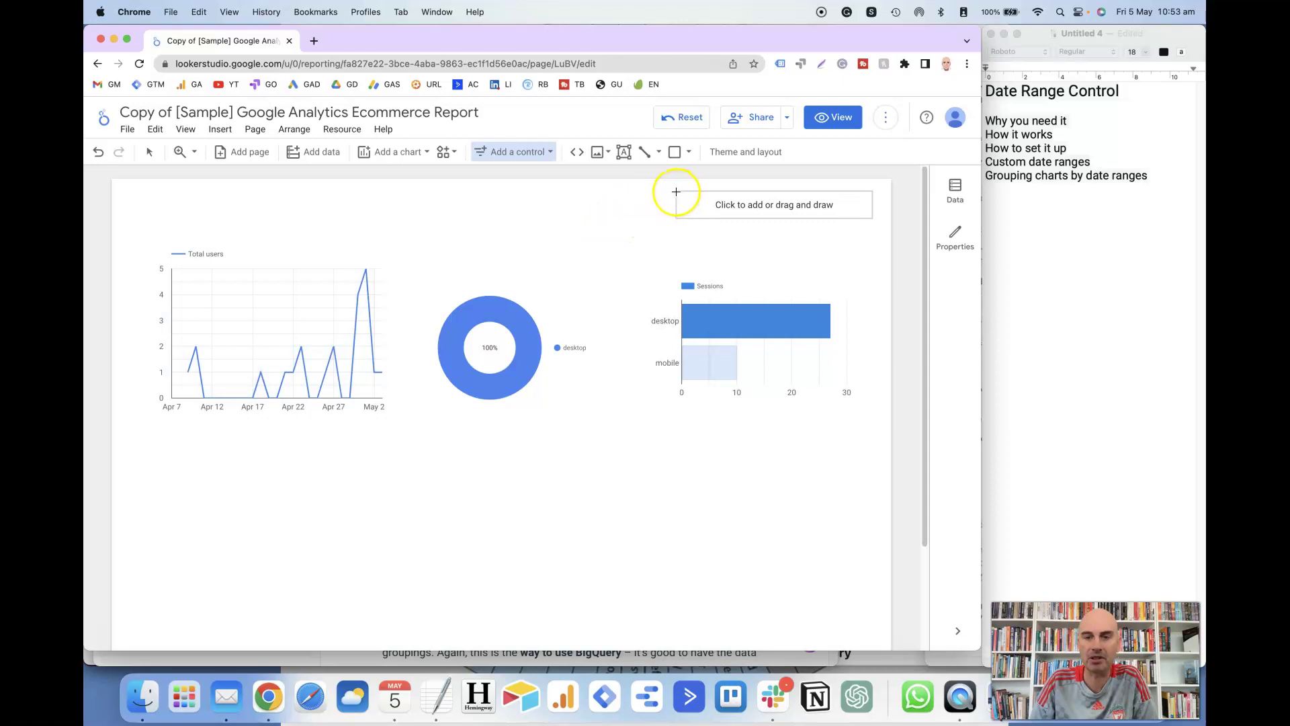
click(676, 192)
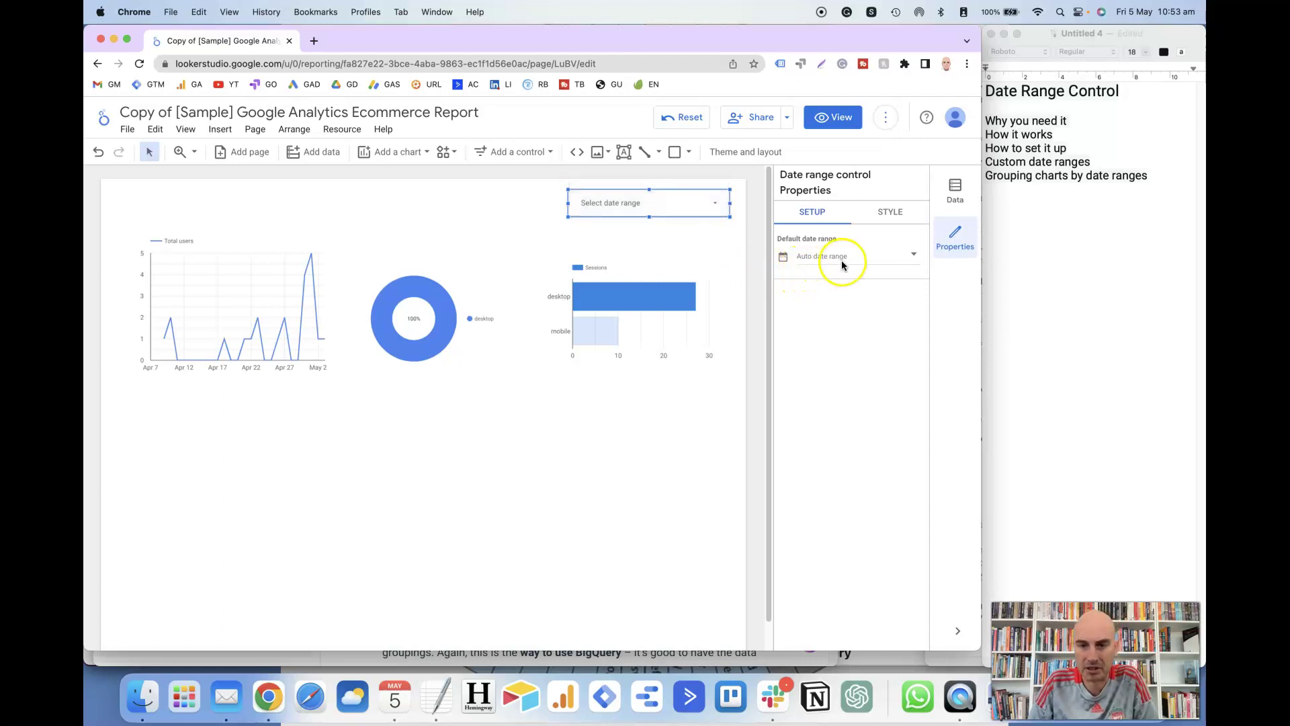
Set the date range control's default date range to Last 7 days, excluding today.
click(912, 255)
click(912, 262)
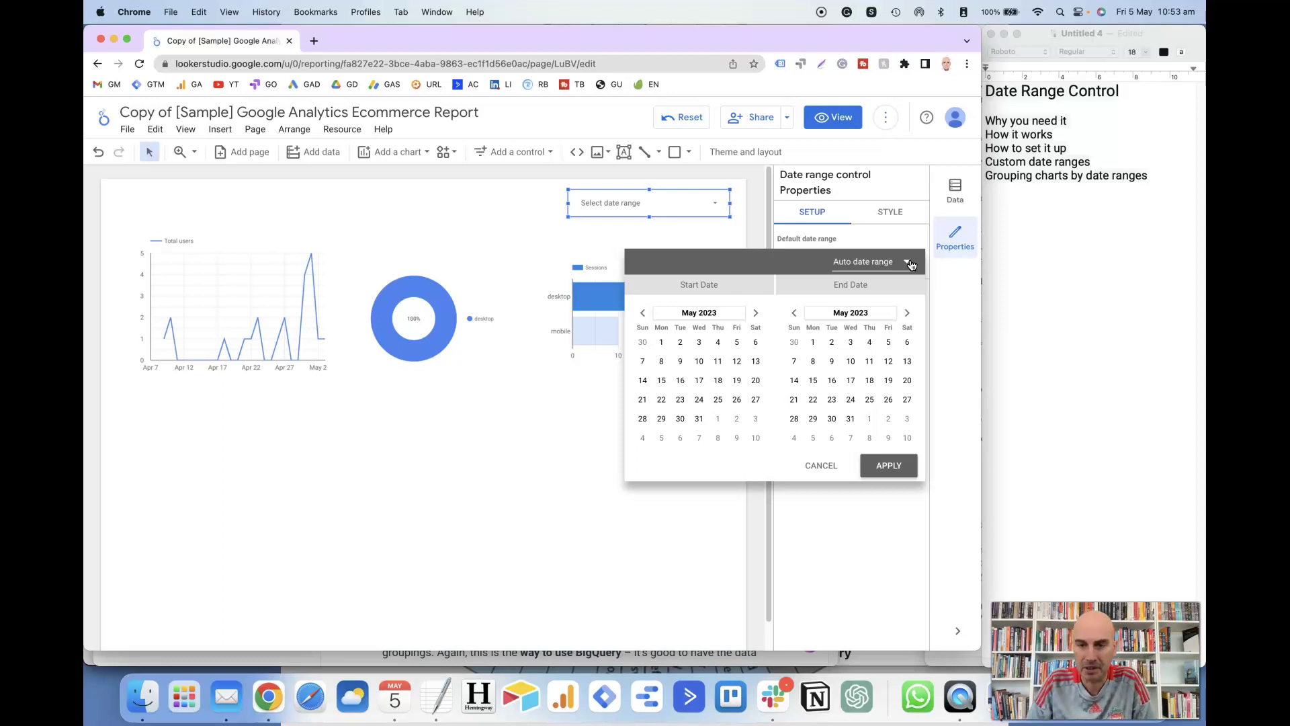
click(907, 263)
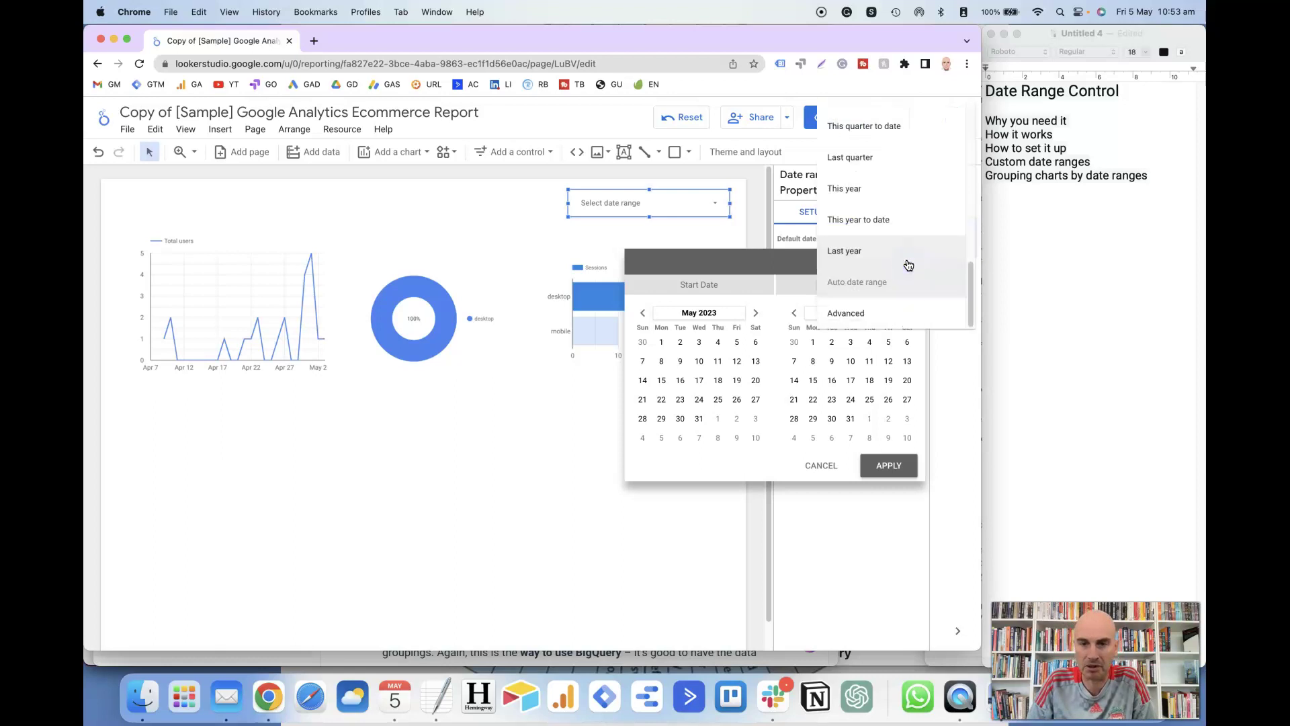
scroll(907, 265, up, 10)
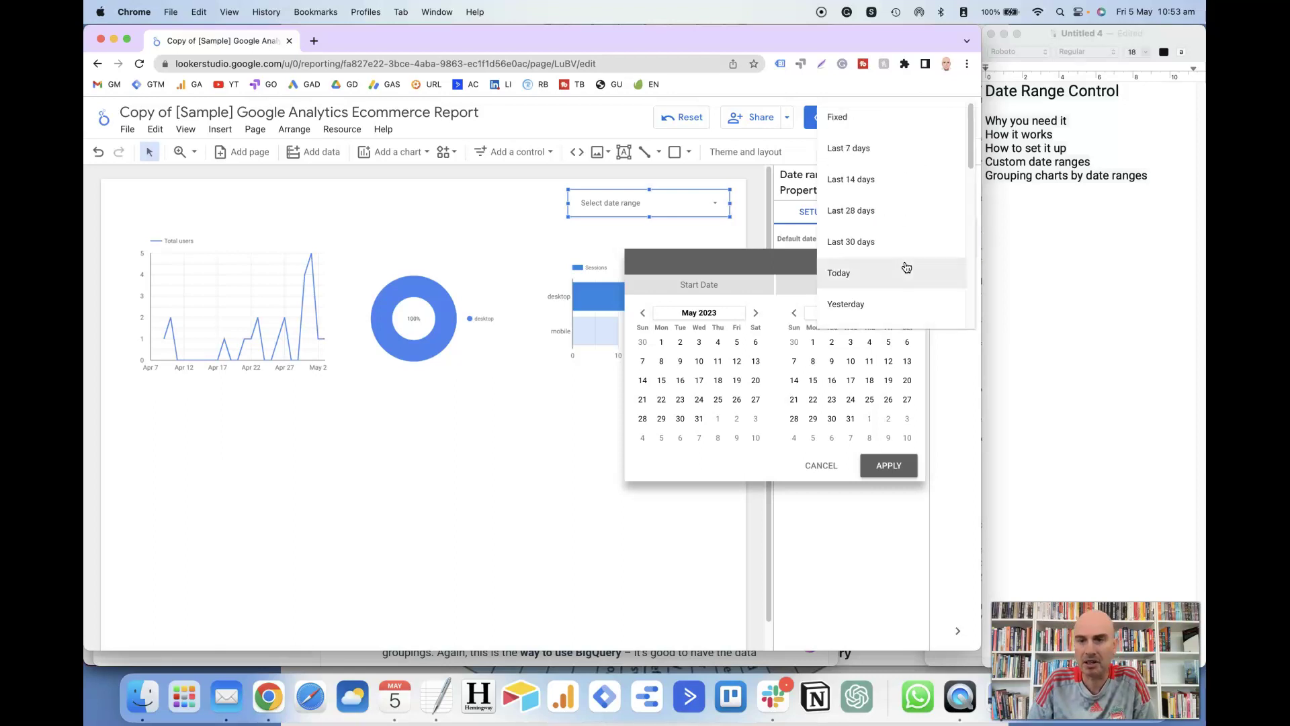
click(880, 149)
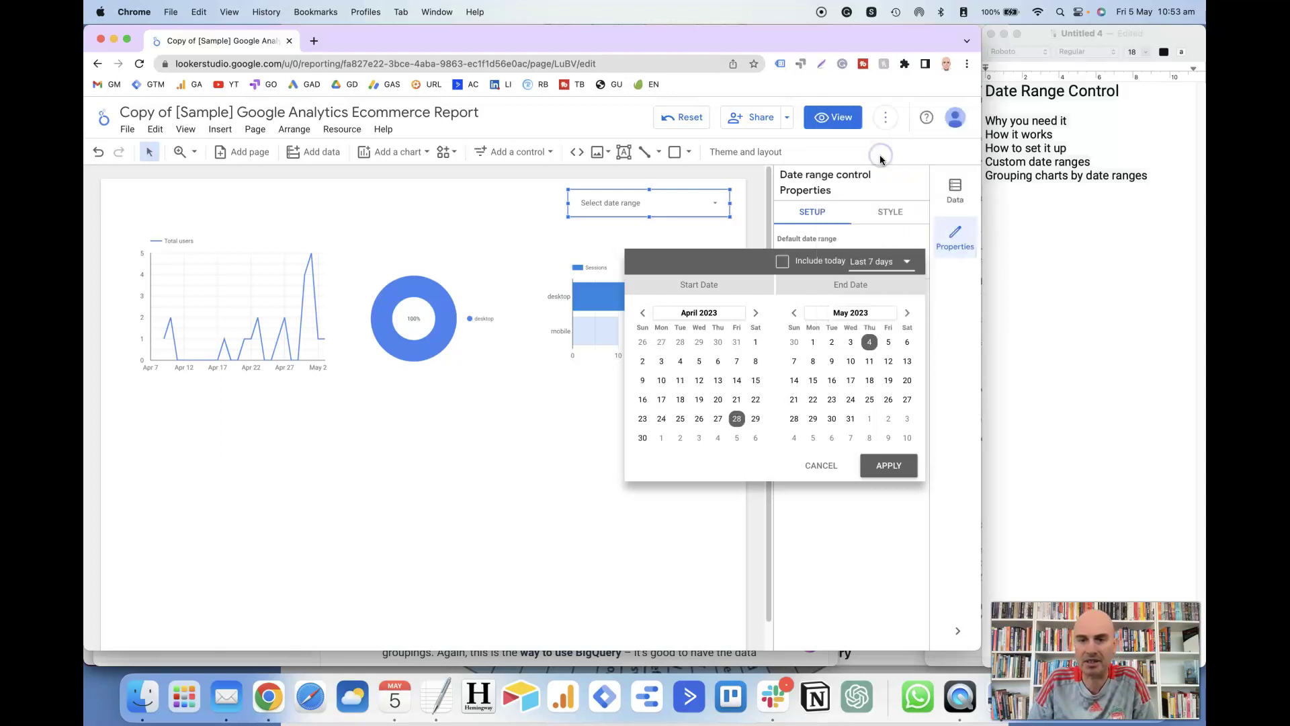
click(887, 464)
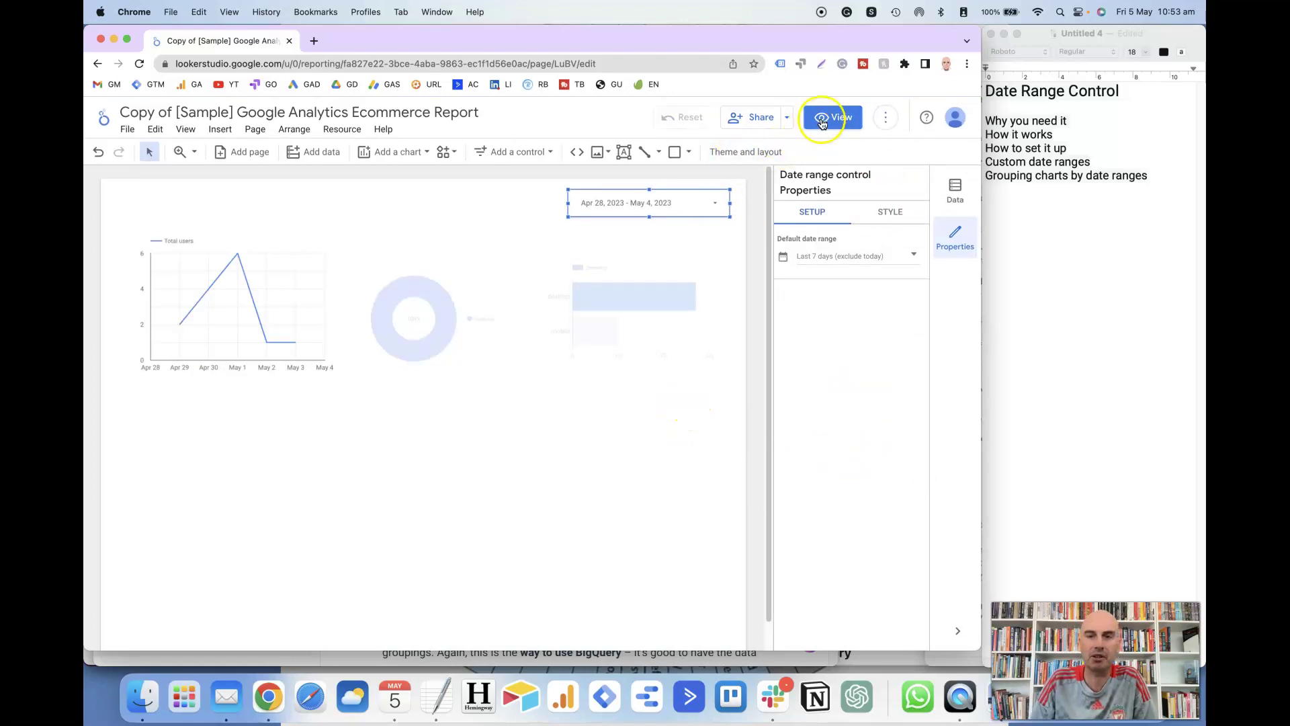
Preview the report in view mode to check the date range control and charts, and return to editing.
click(824, 119)
click(737, 225)
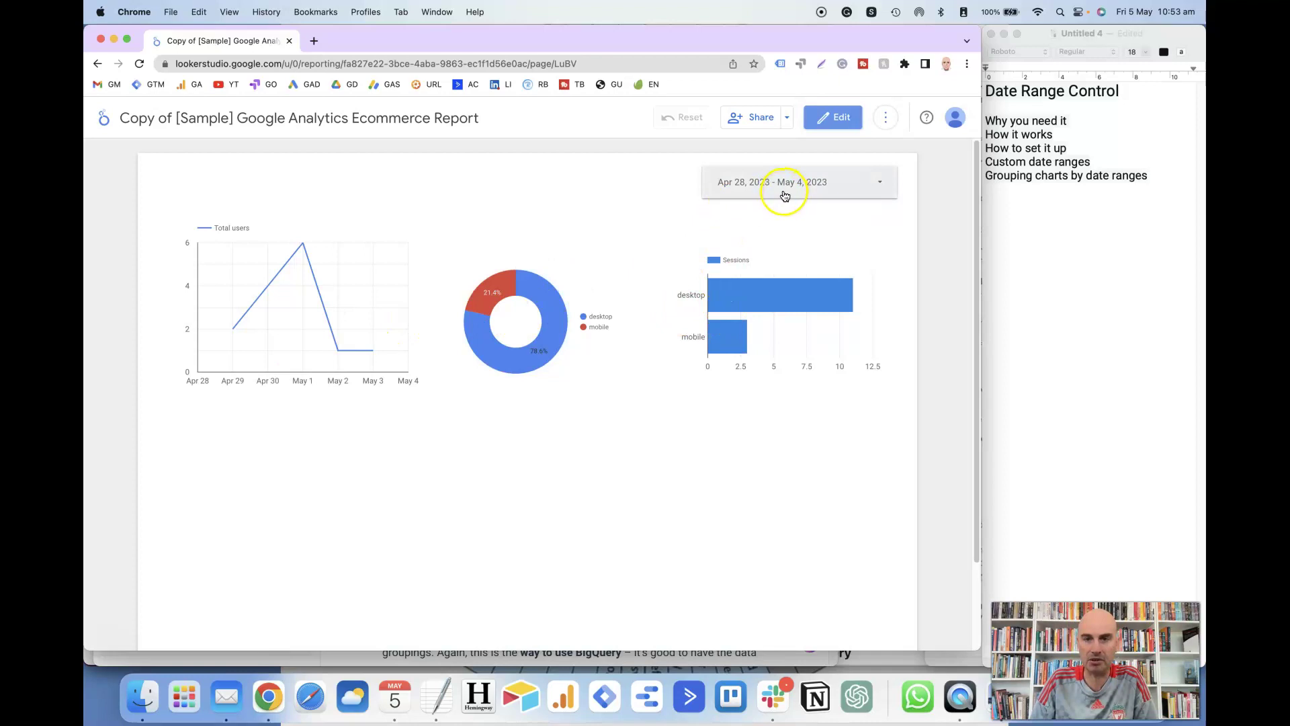
click(831, 126)
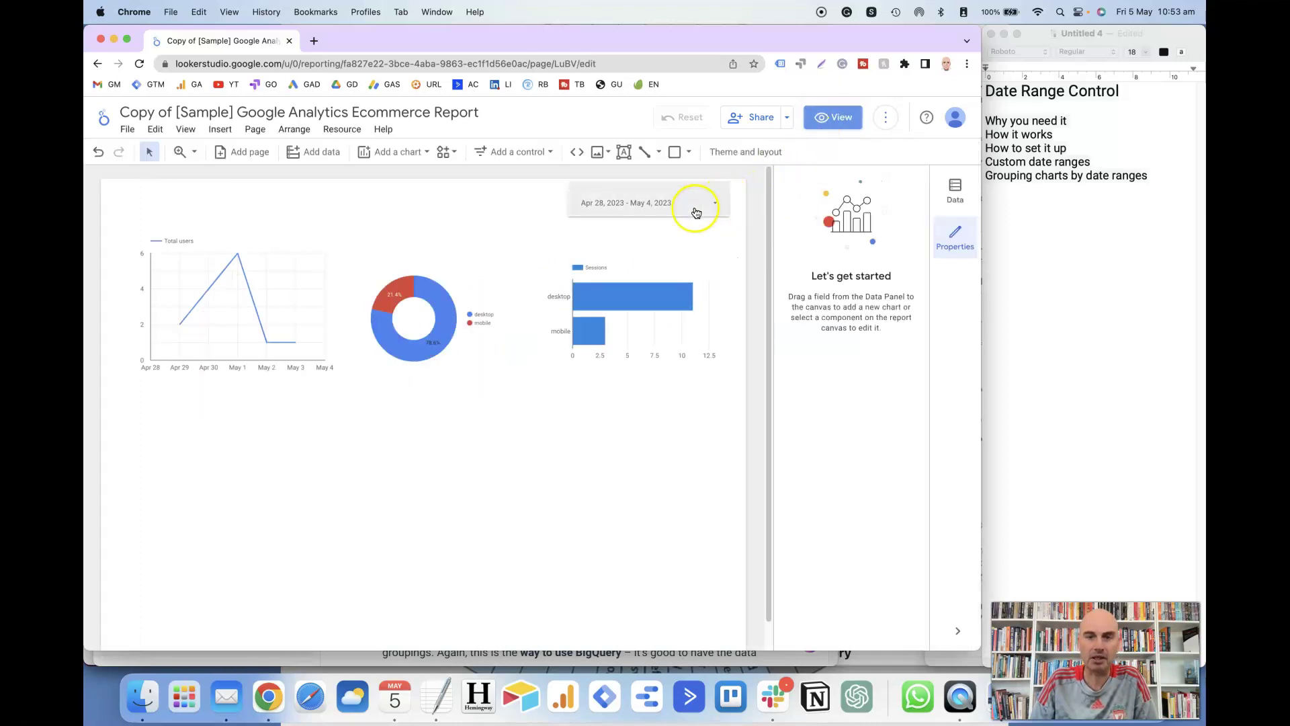
Examine the preset date ranges offered by the date range control, from fixed and rolling days to Advanced.
click(692, 208)
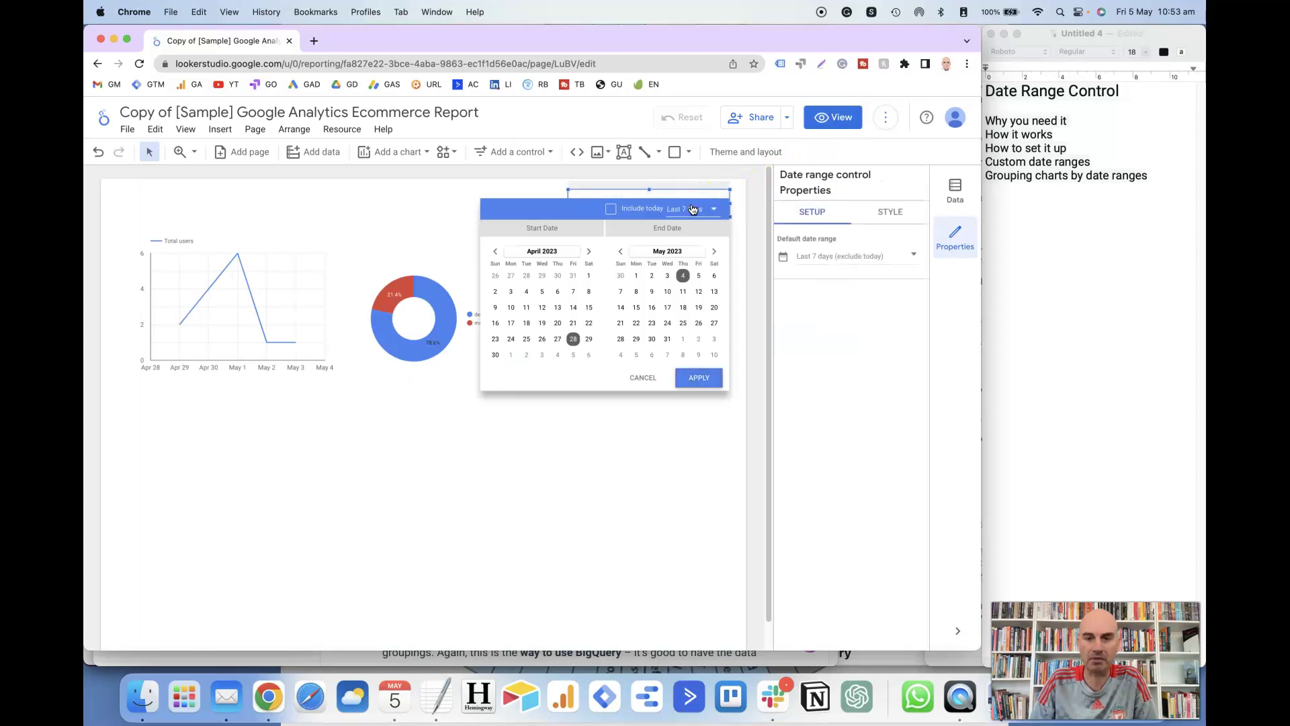
click(697, 209)
scroll(714, 213, up, 1)
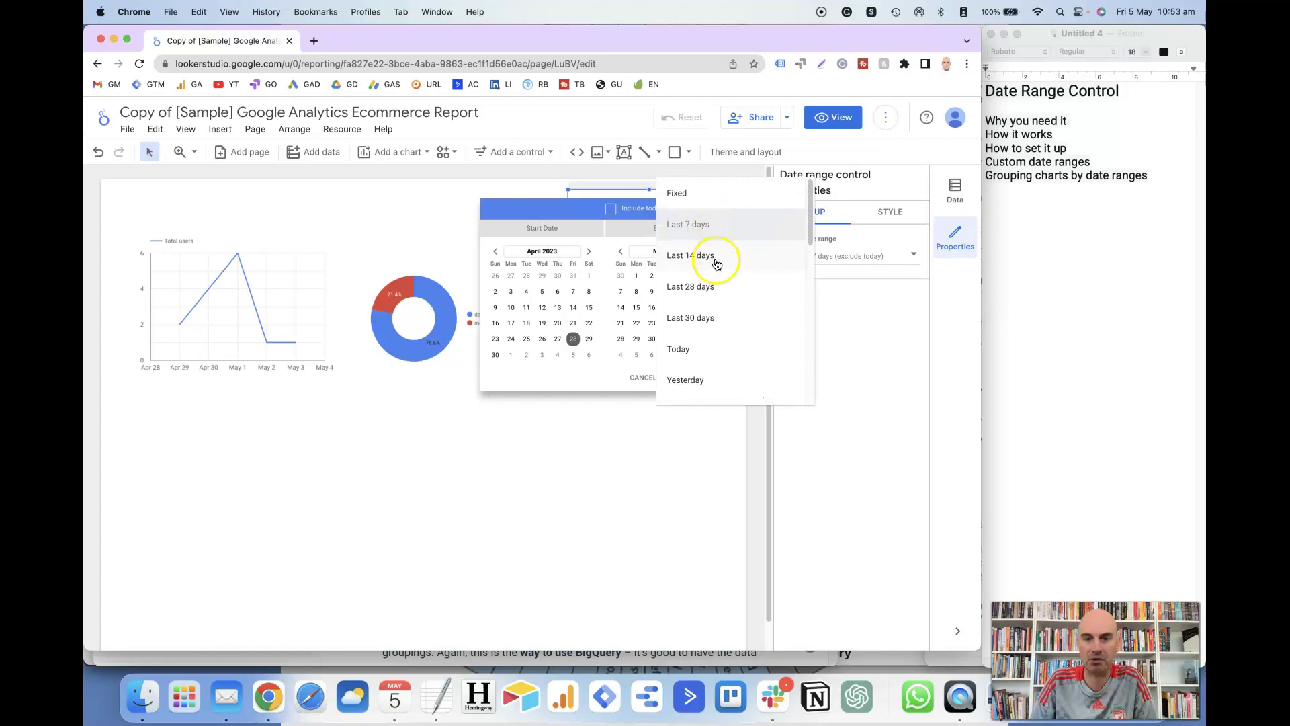
scroll(720, 315, down, 5)
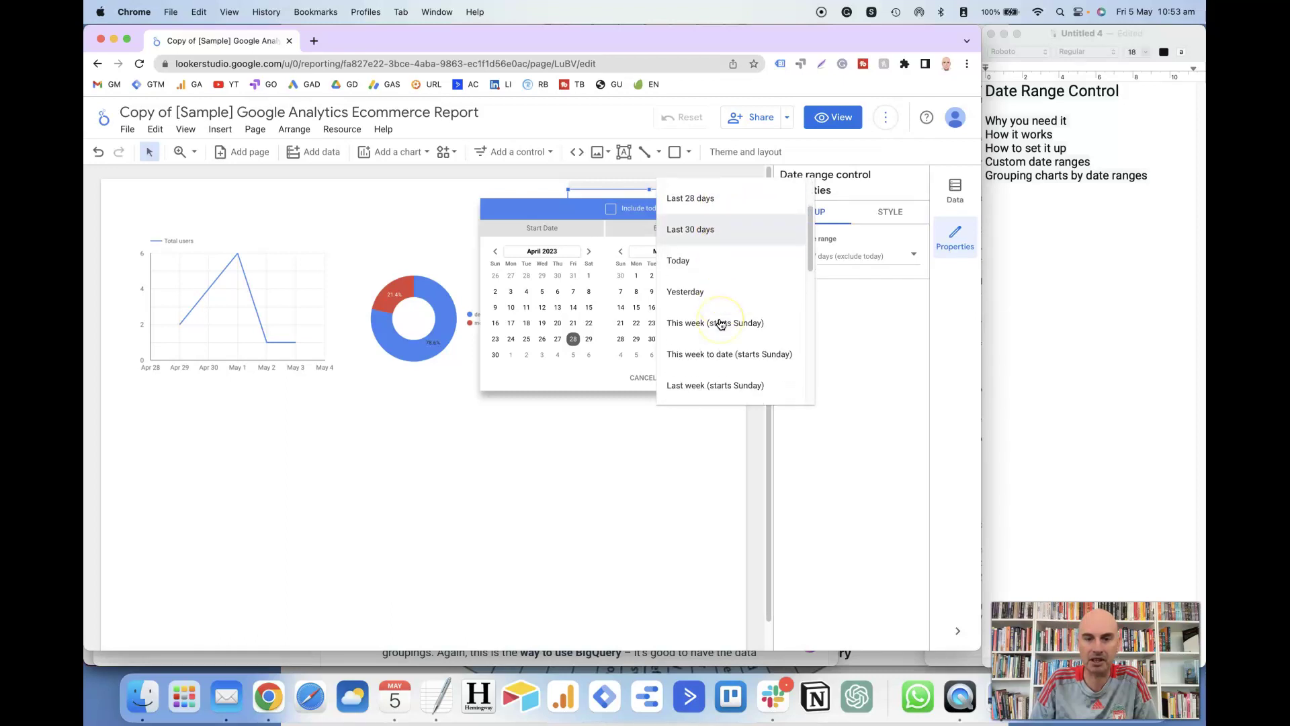
scroll(720, 324, down, 5)
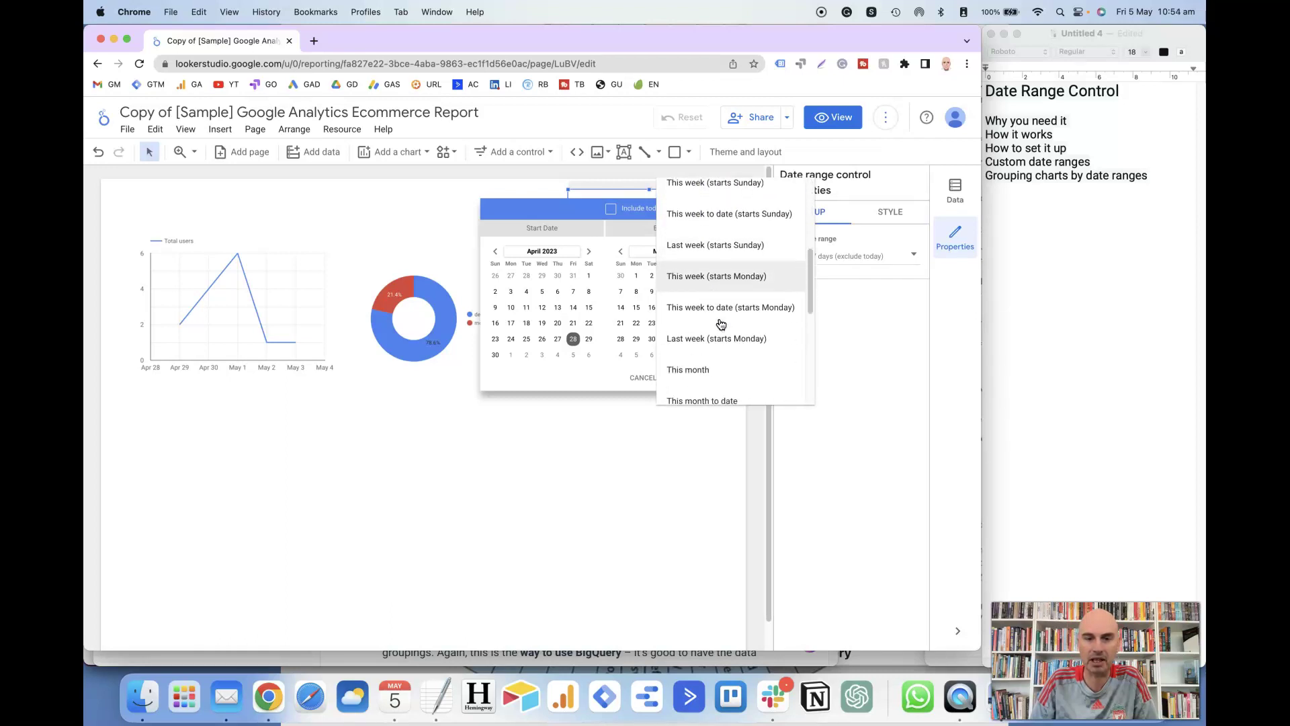
scroll(721, 324, down, 6)
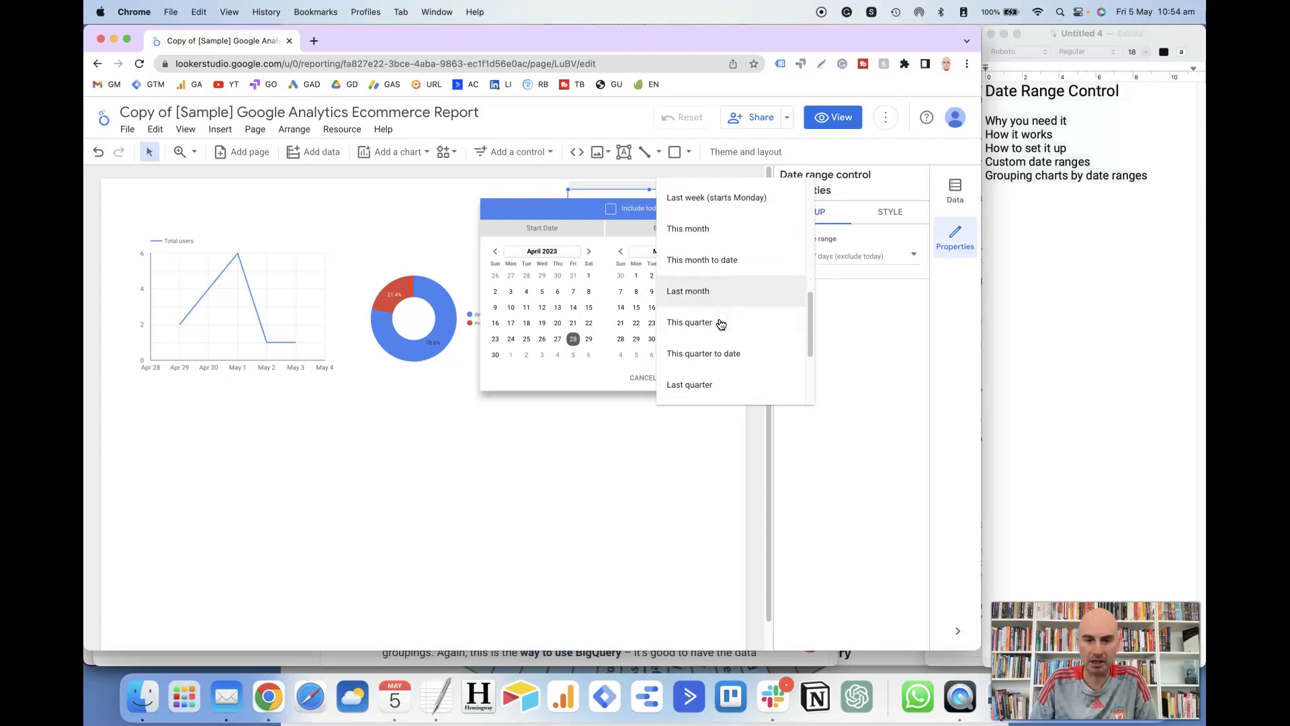
scroll(720, 323, down, 2)
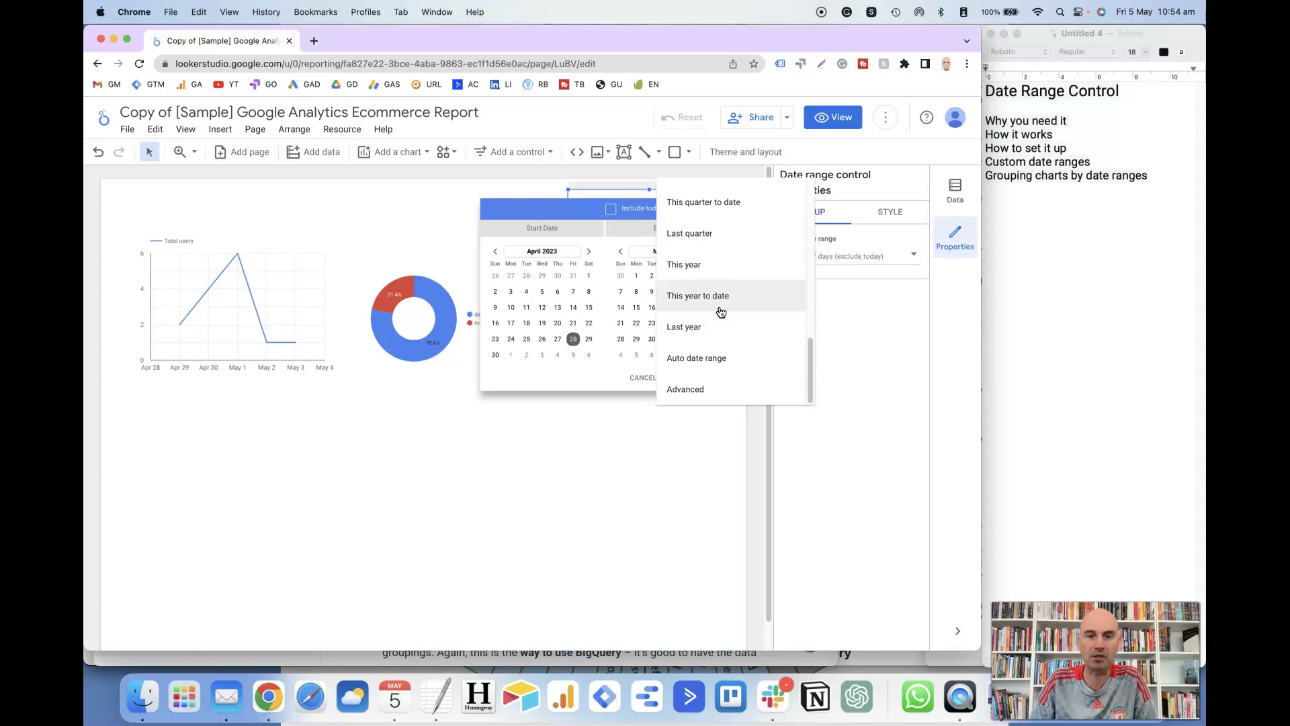
click(547, 211)
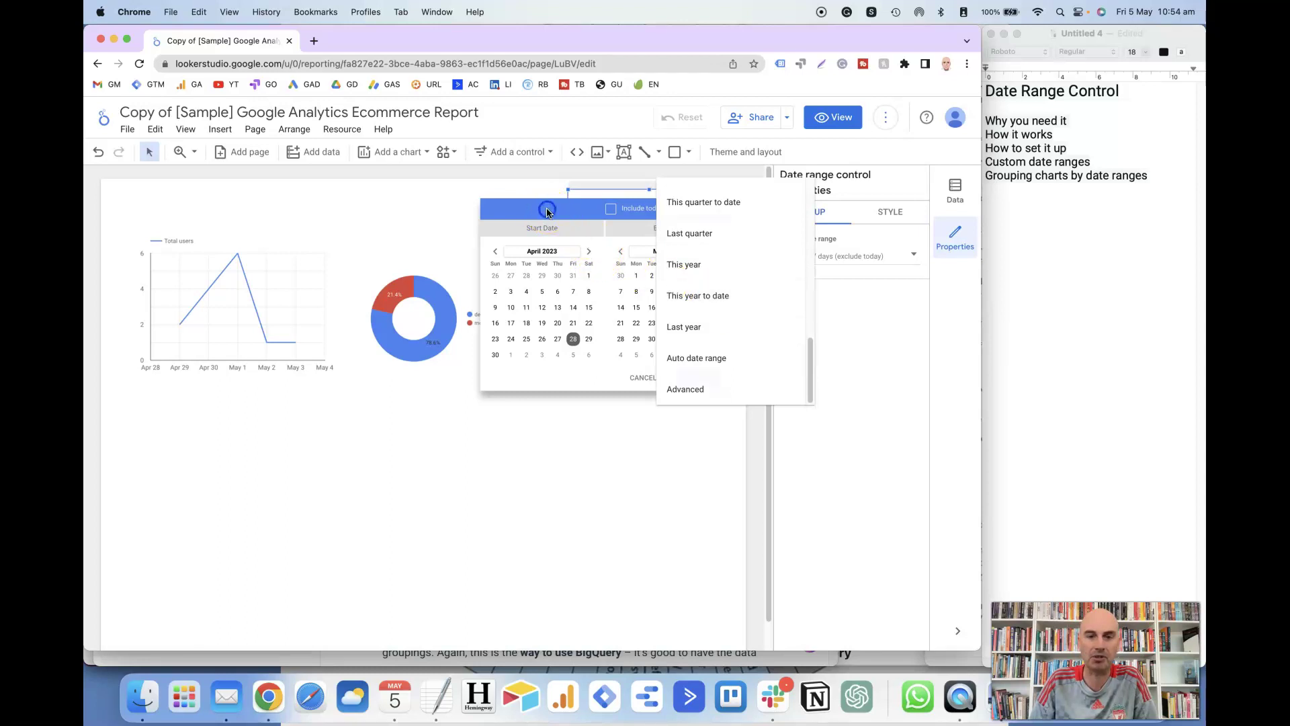
Check how the date range control's calendar opens for viewers in view mode, and return to editing.
click(834, 120)
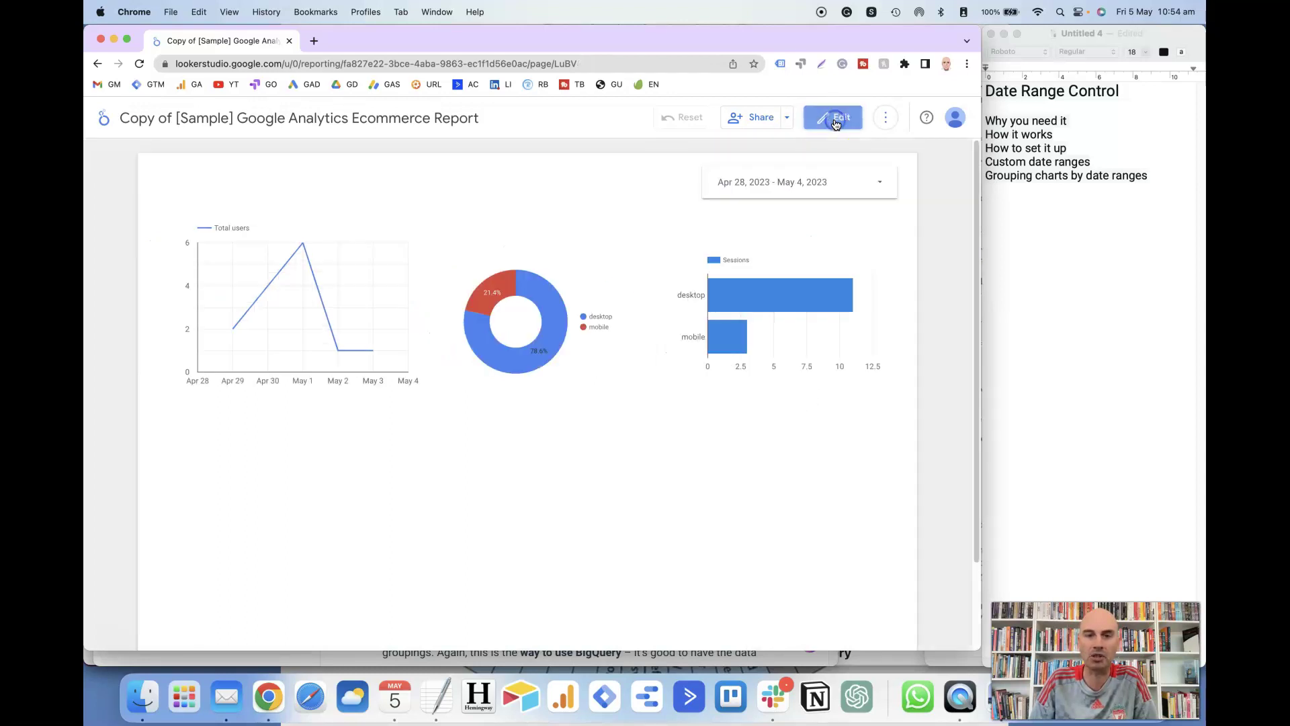
click(808, 184)
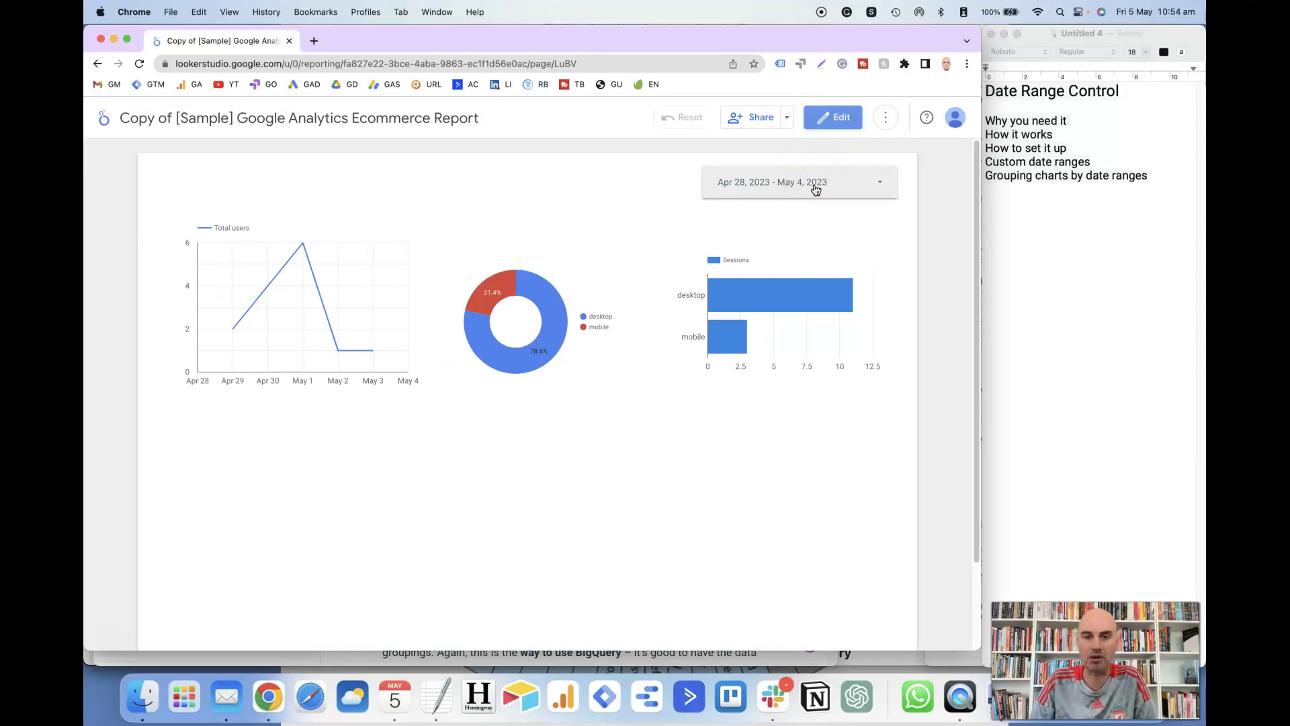
click(815, 186)
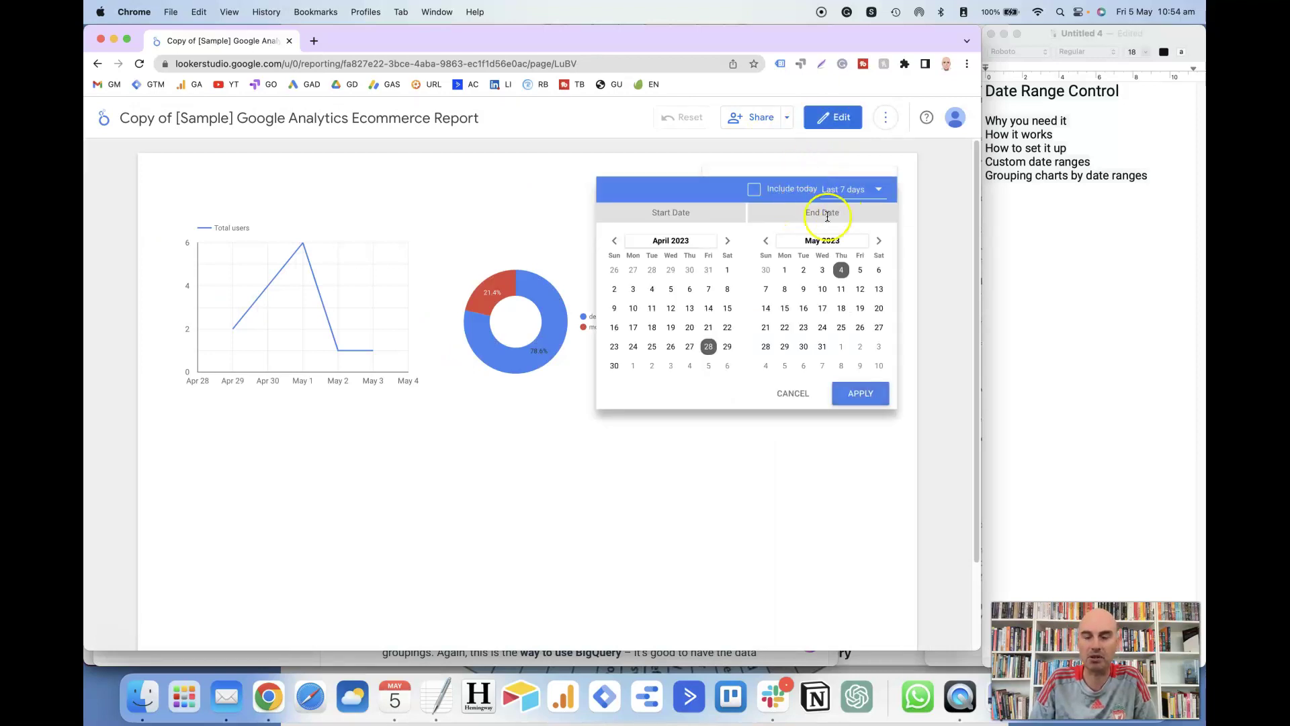
click(676, 173)
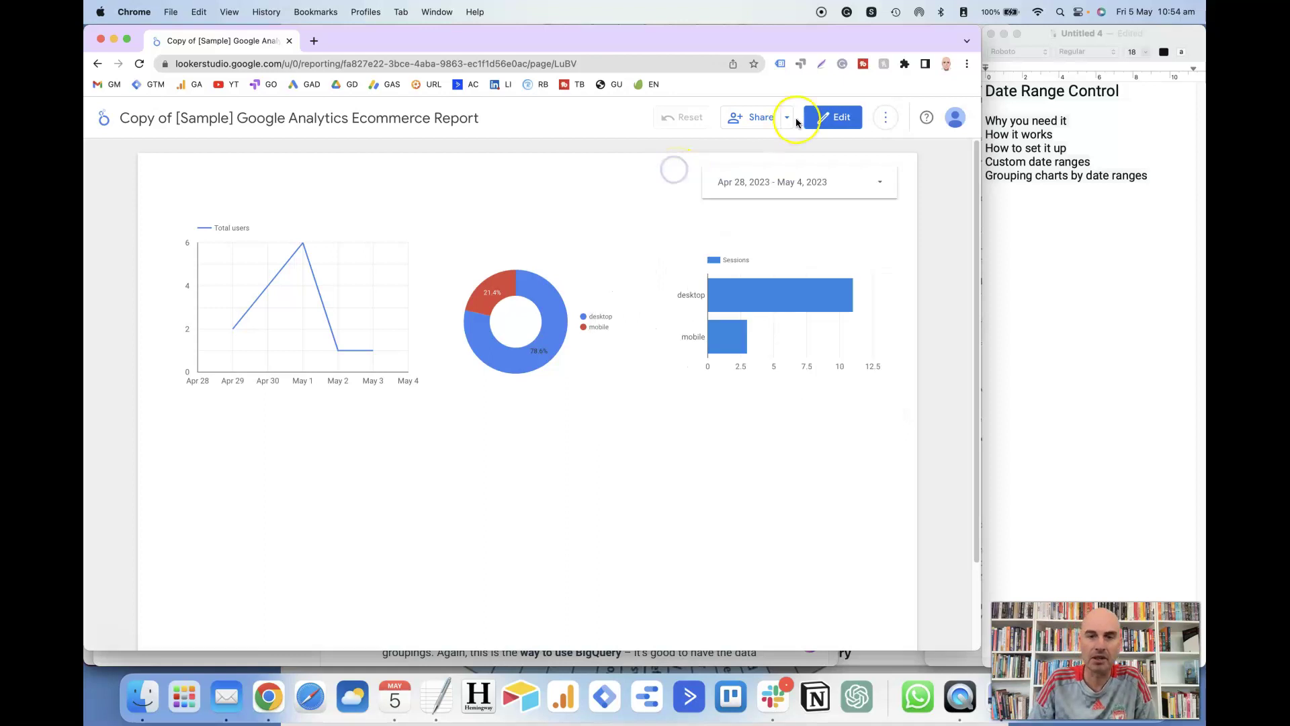
click(820, 123)
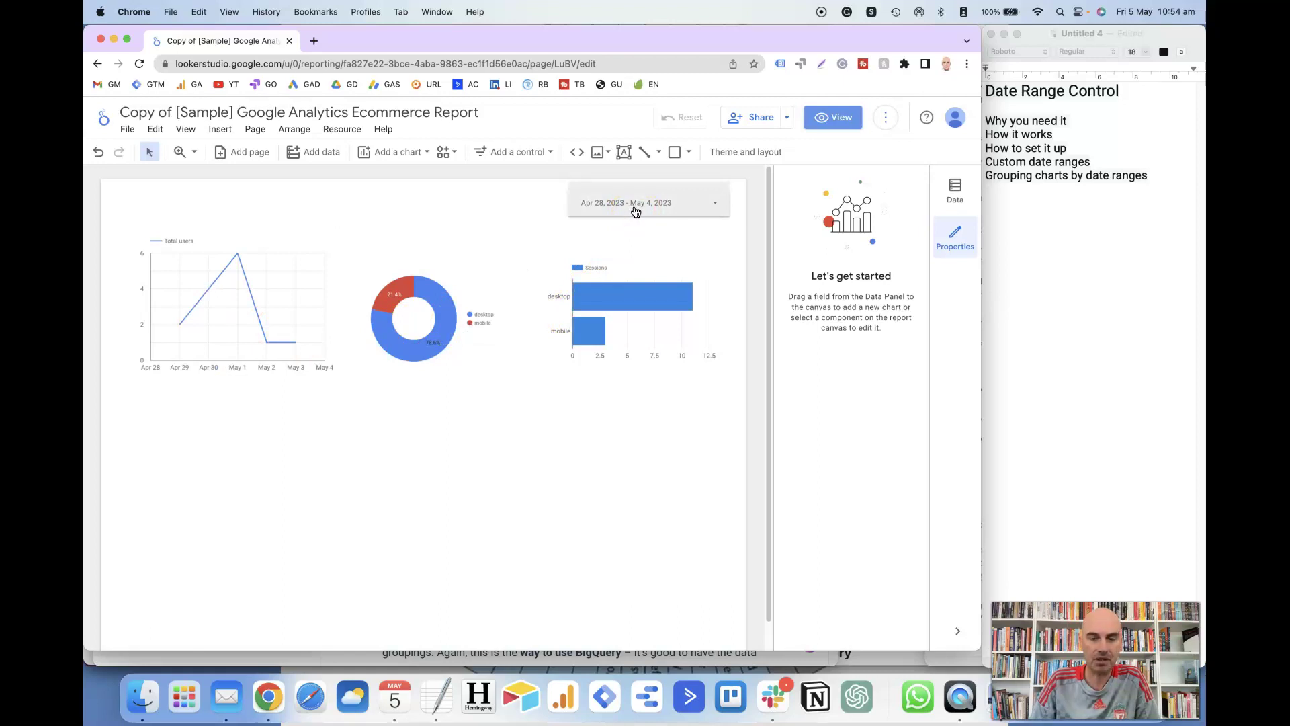
In view mode, change the report's date range to Last 14 days and apply it.
click(833, 129)
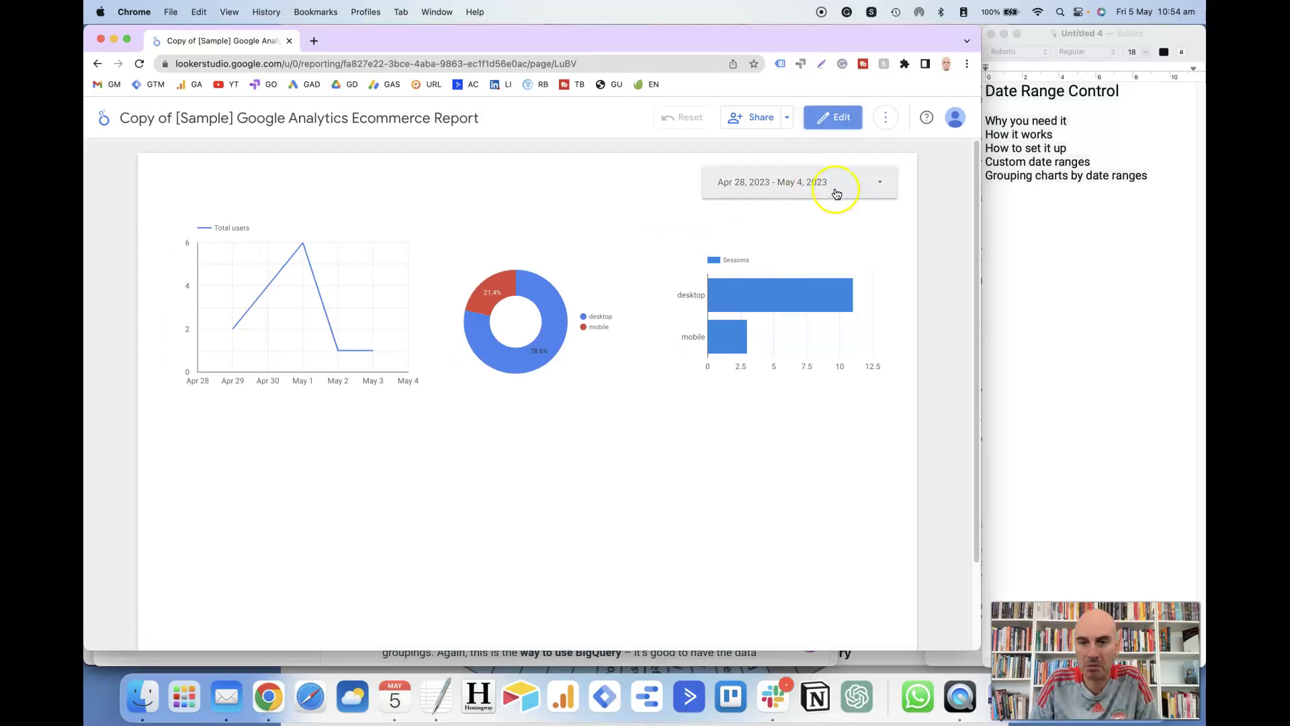
click(836, 193)
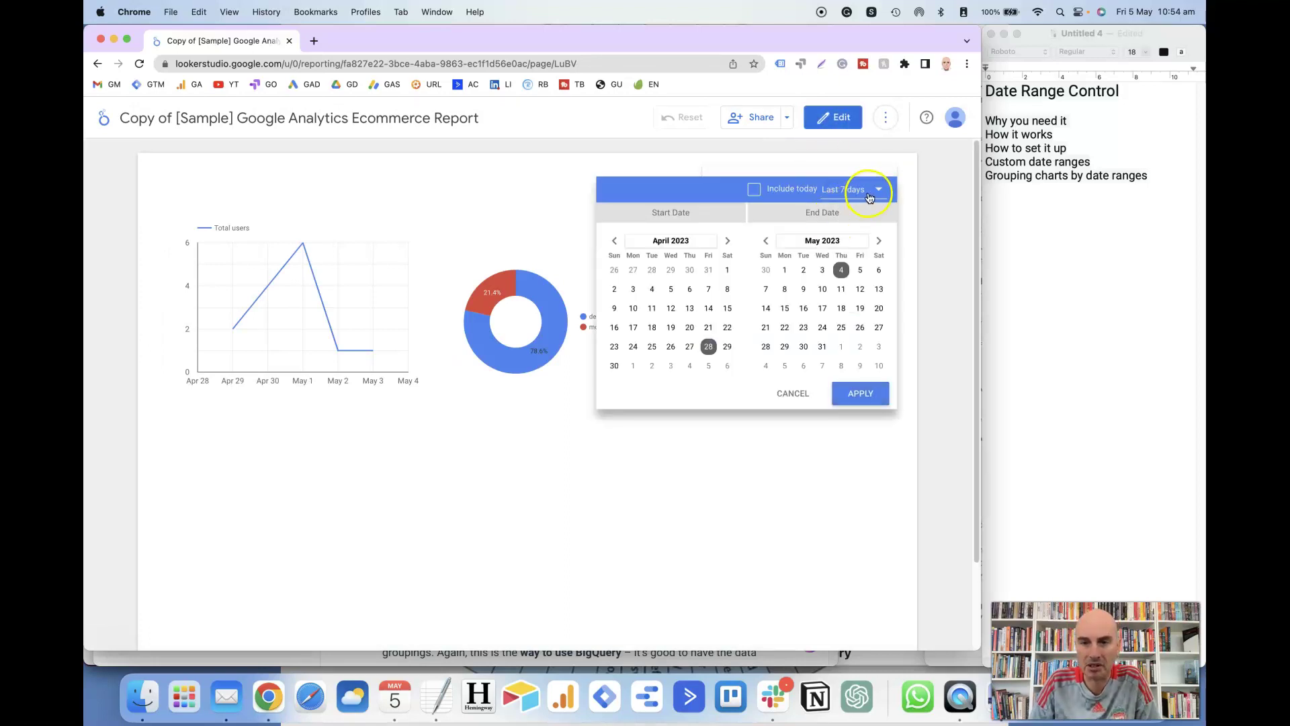
click(868, 196)
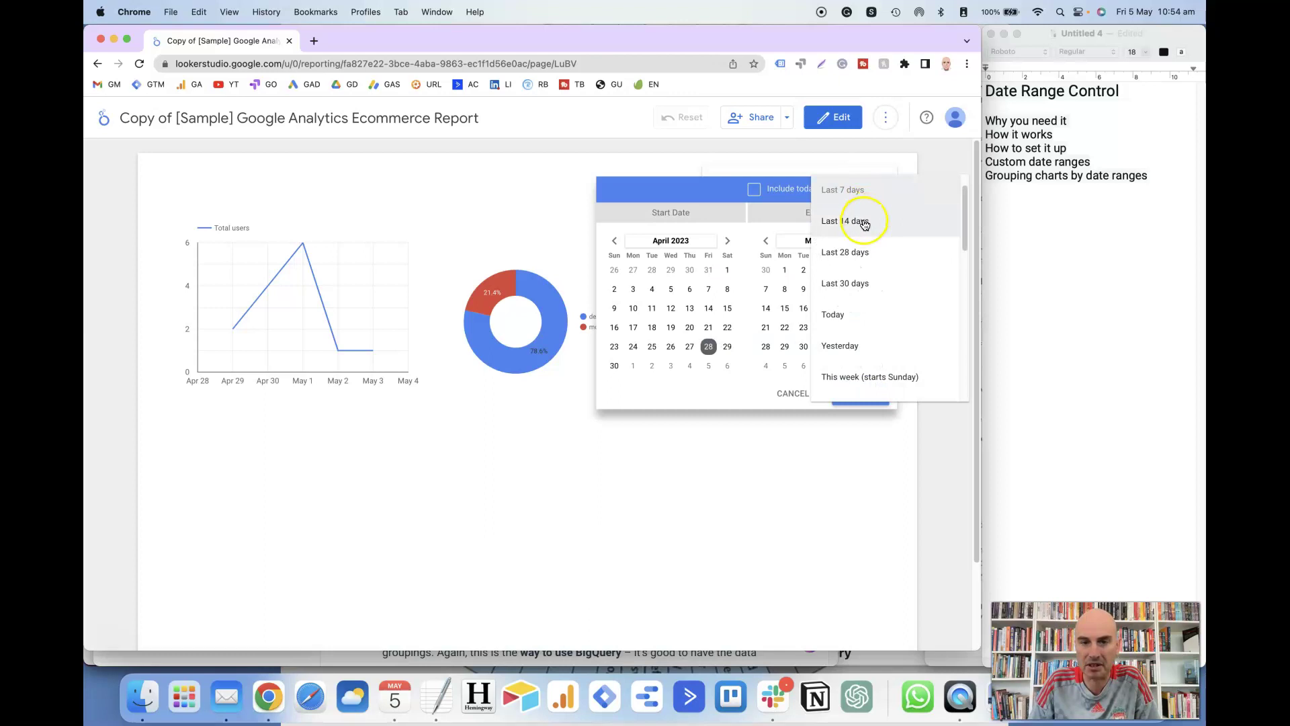
click(864, 223)
click(856, 398)
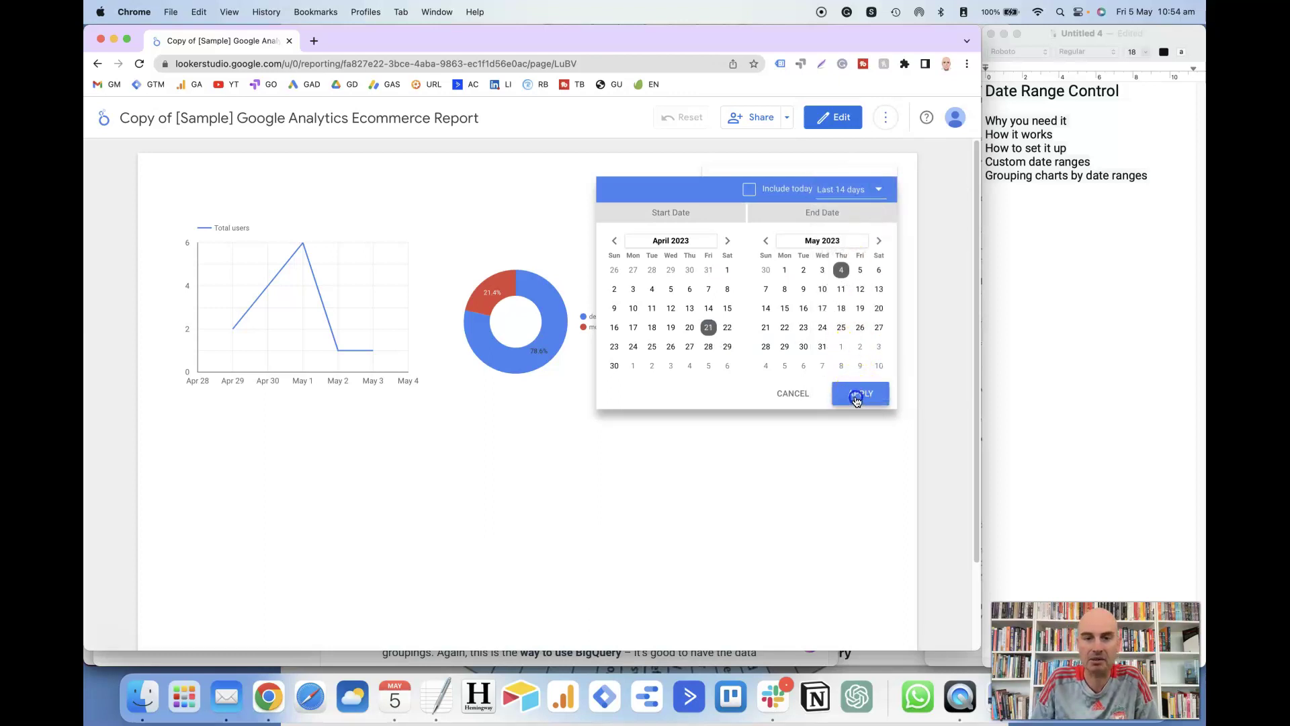
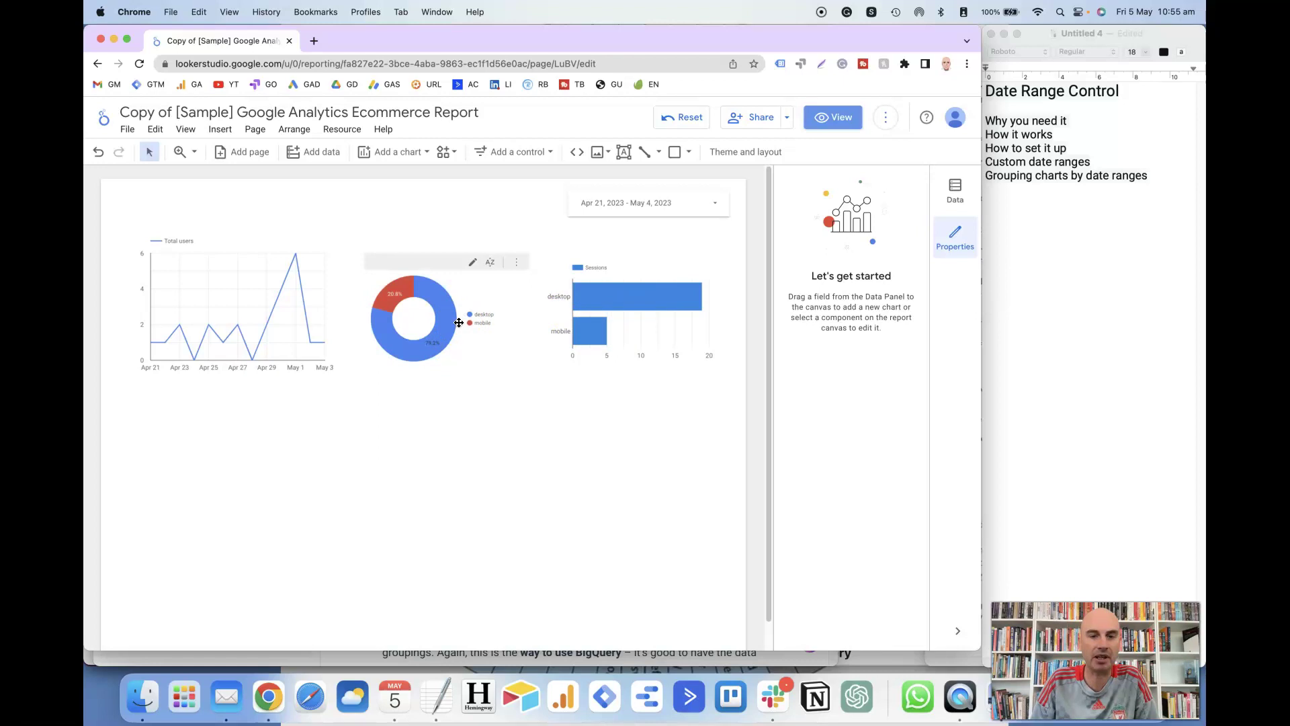
Give the donut chart a custom default date range of Last 28 days and apply it.
click(444, 319)
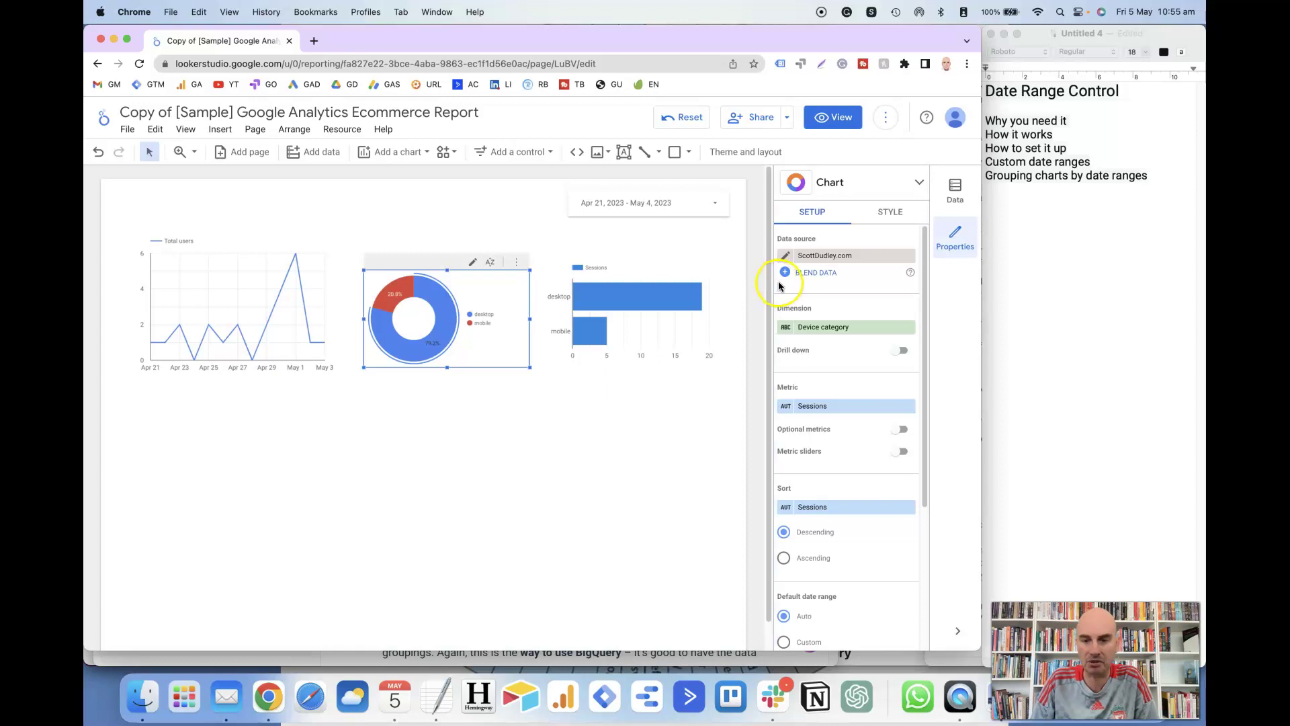
scroll(829, 294, down, 2)
scroll(833, 294, down, 4)
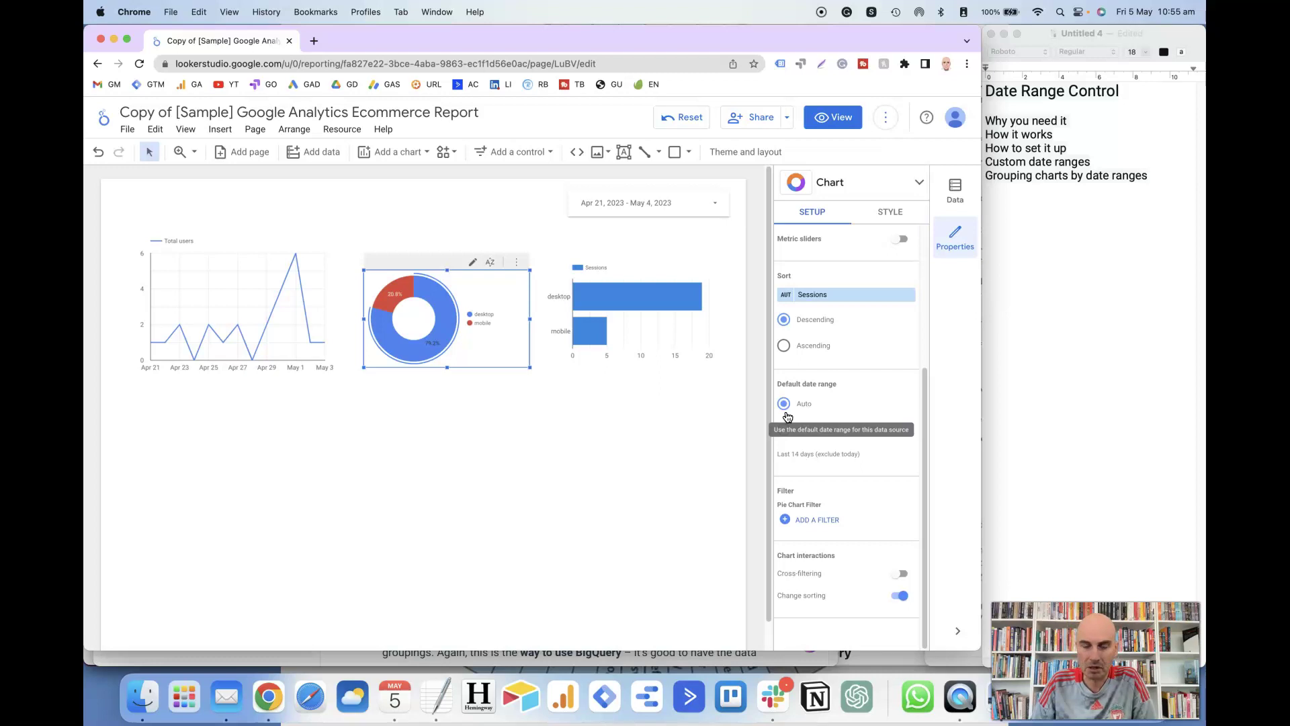
click(785, 437)
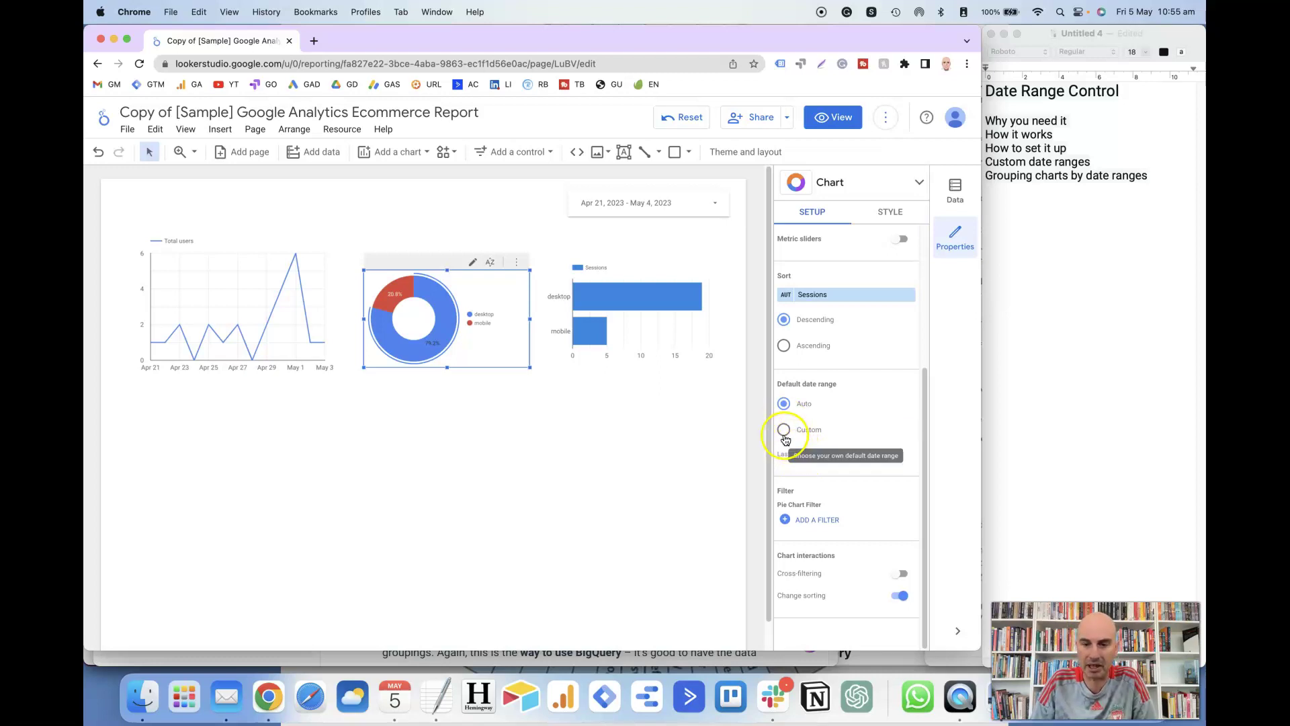
click(784, 433)
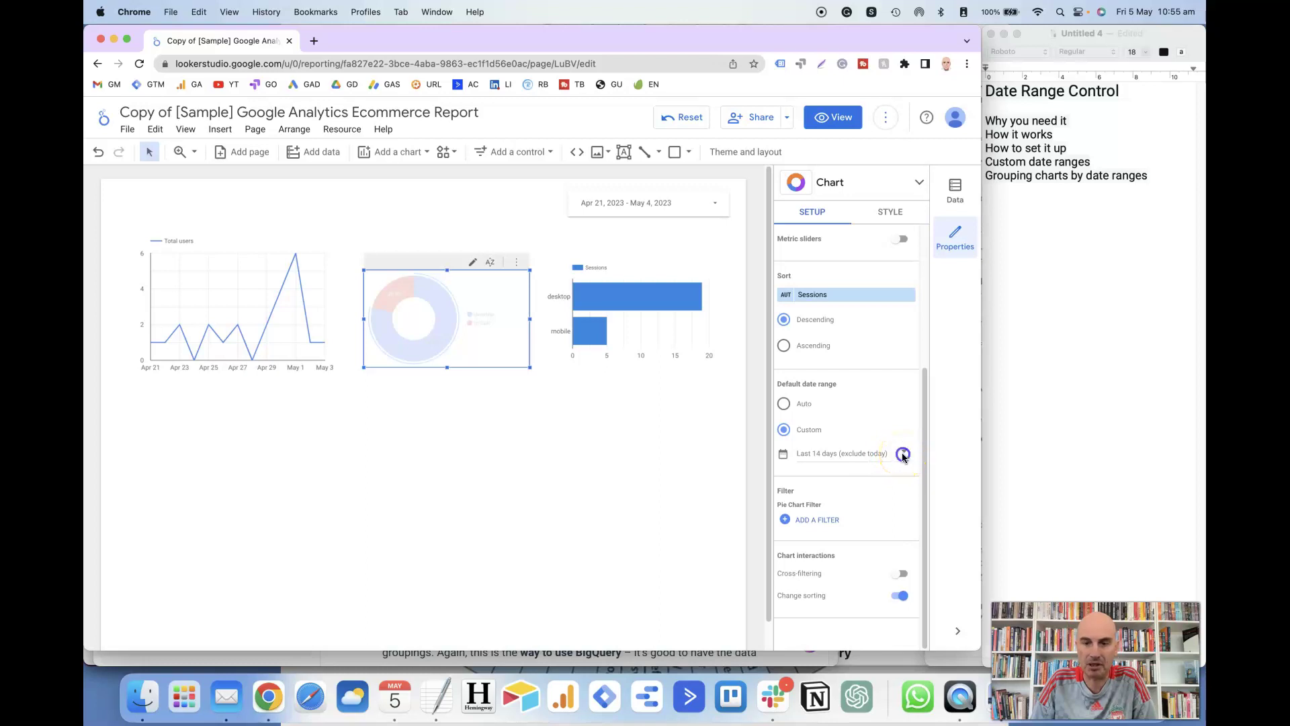
click(903, 455)
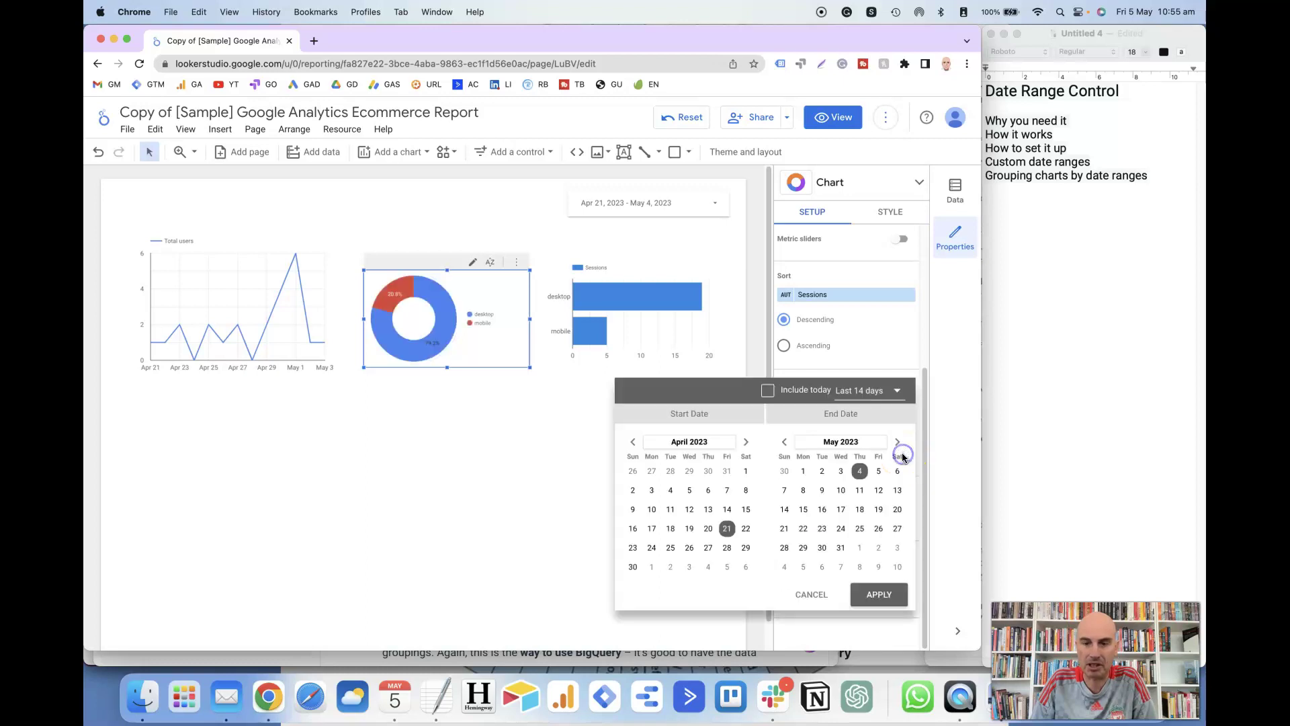
click(899, 395)
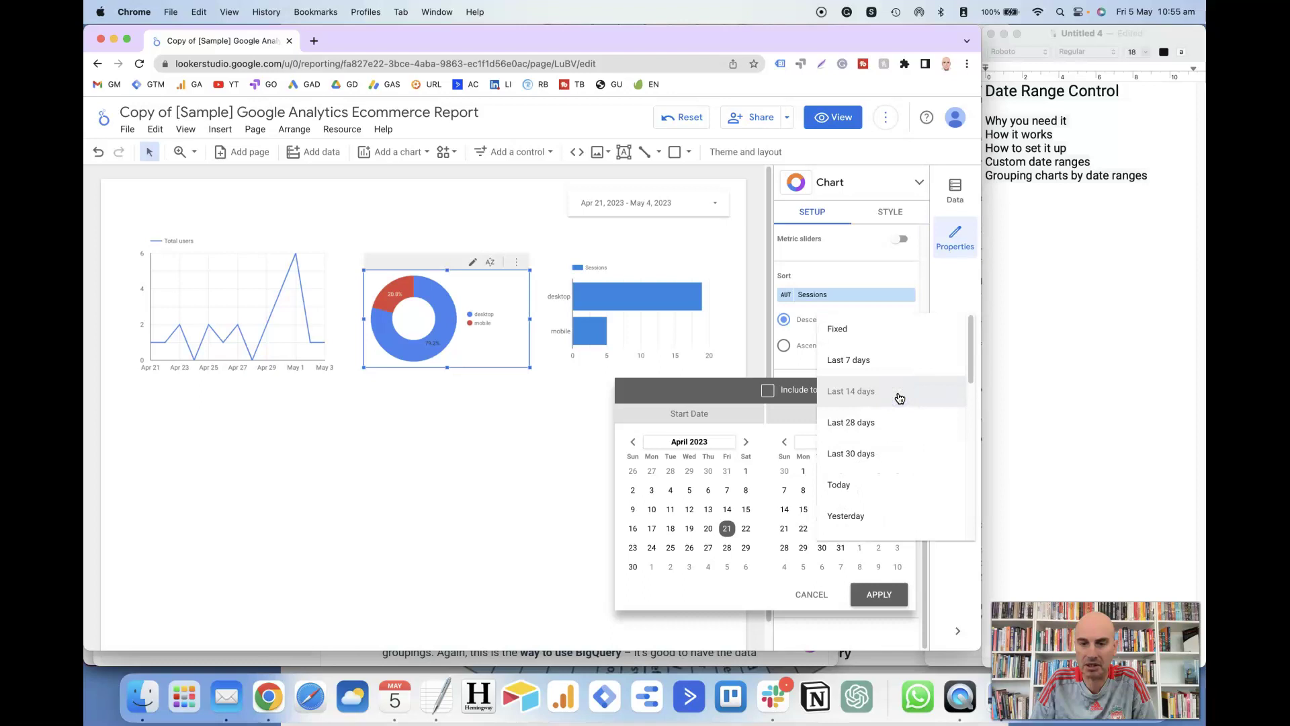
click(880, 425)
click(879, 425)
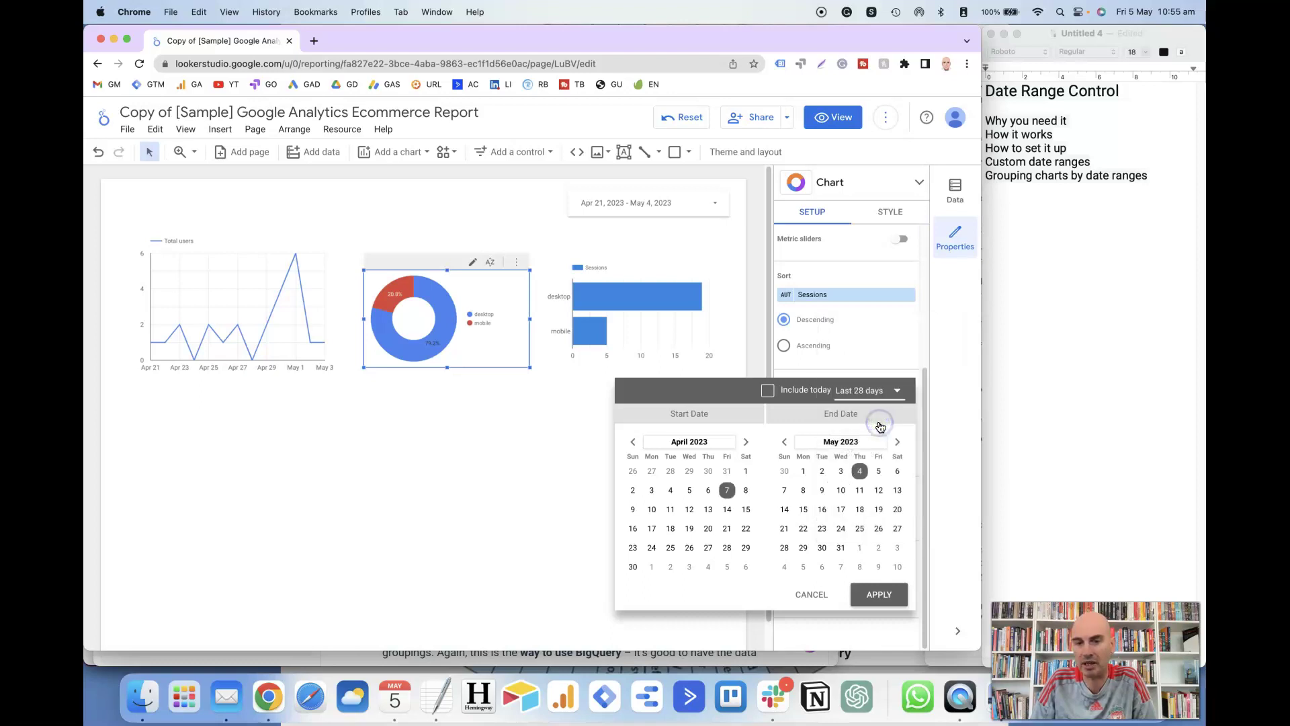
click(878, 594)
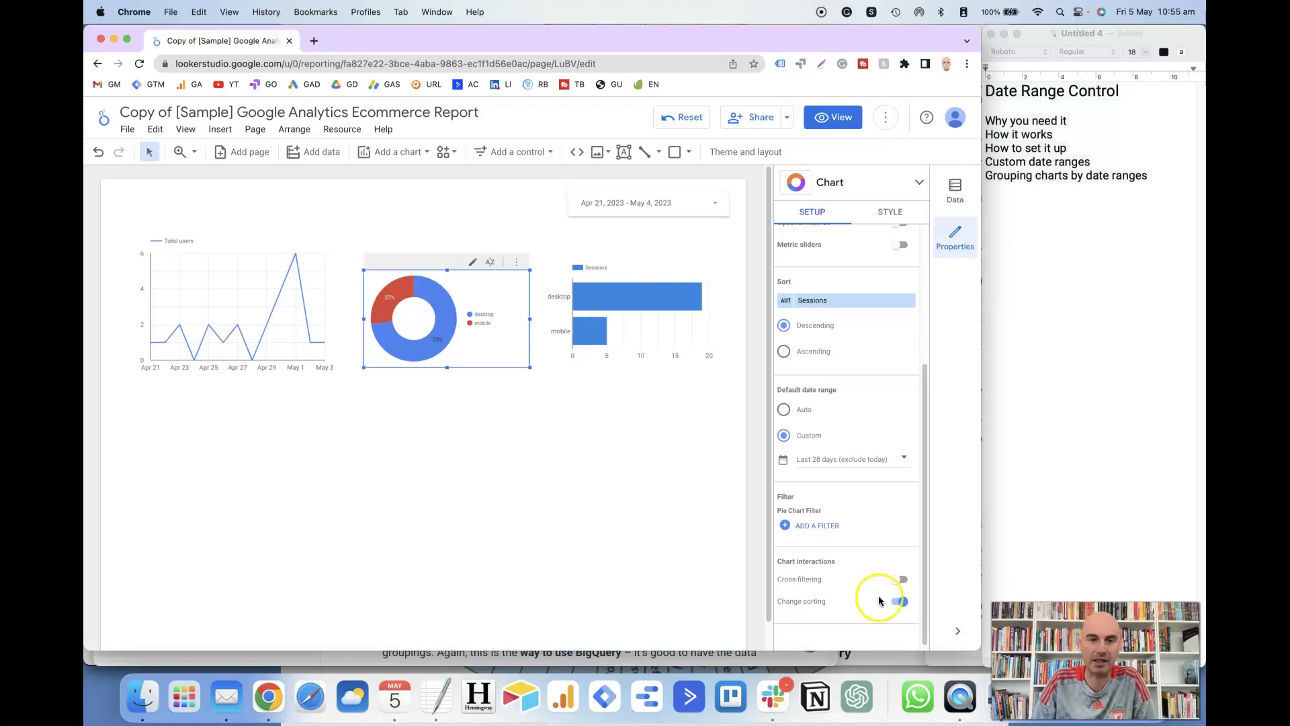
In view mode, change the report's date range to Last 7 days, apply it and compare how the charts respond.
click(812, 120)
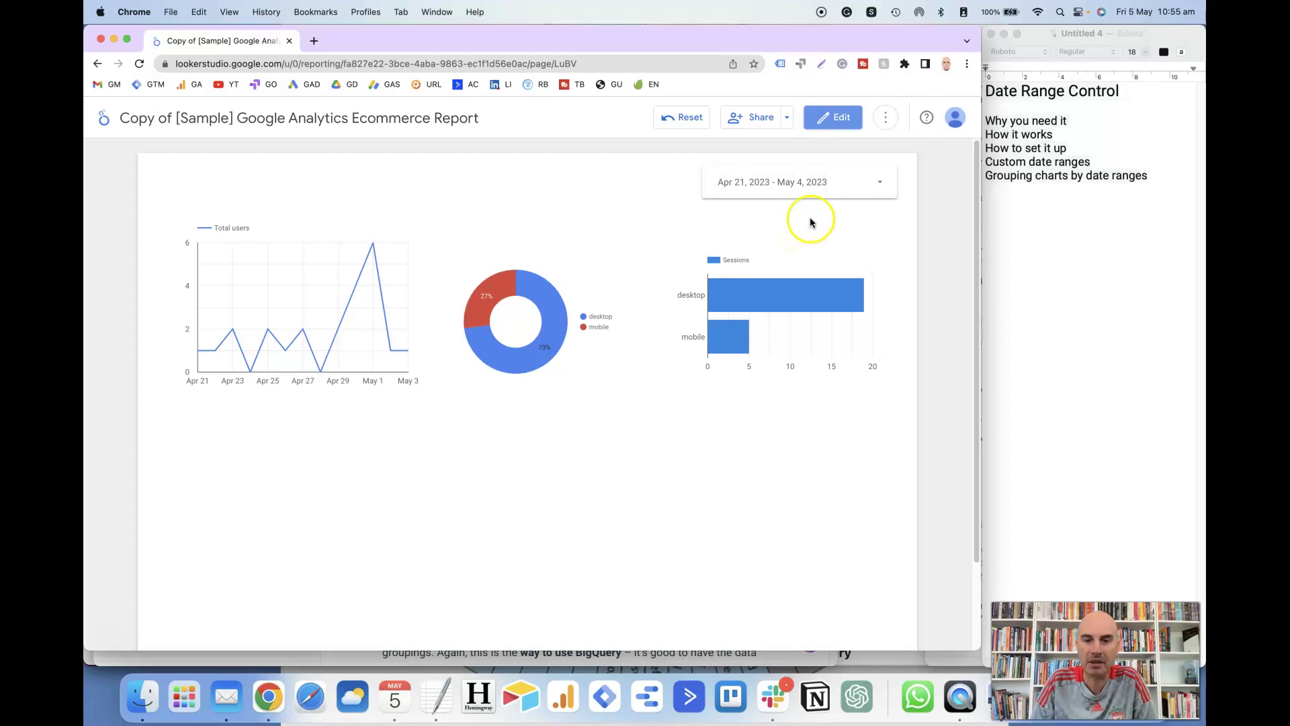
click(839, 190)
click(852, 191)
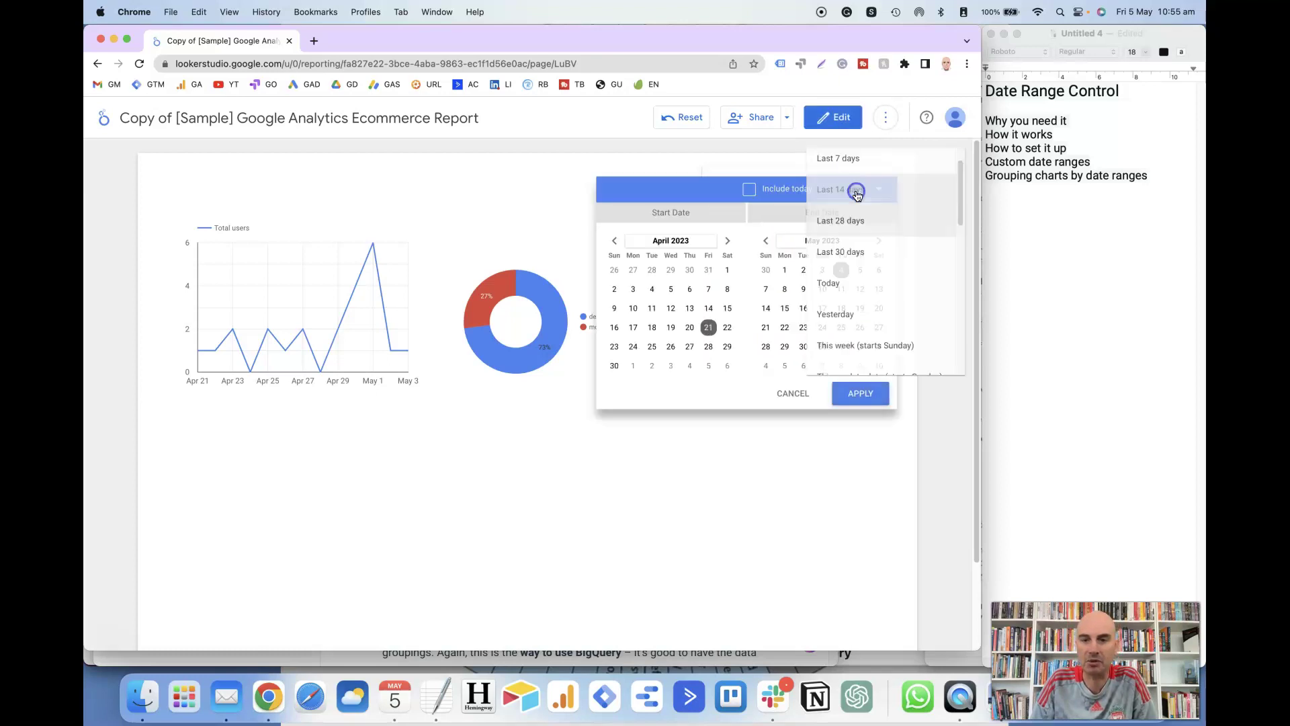
click(856, 168)
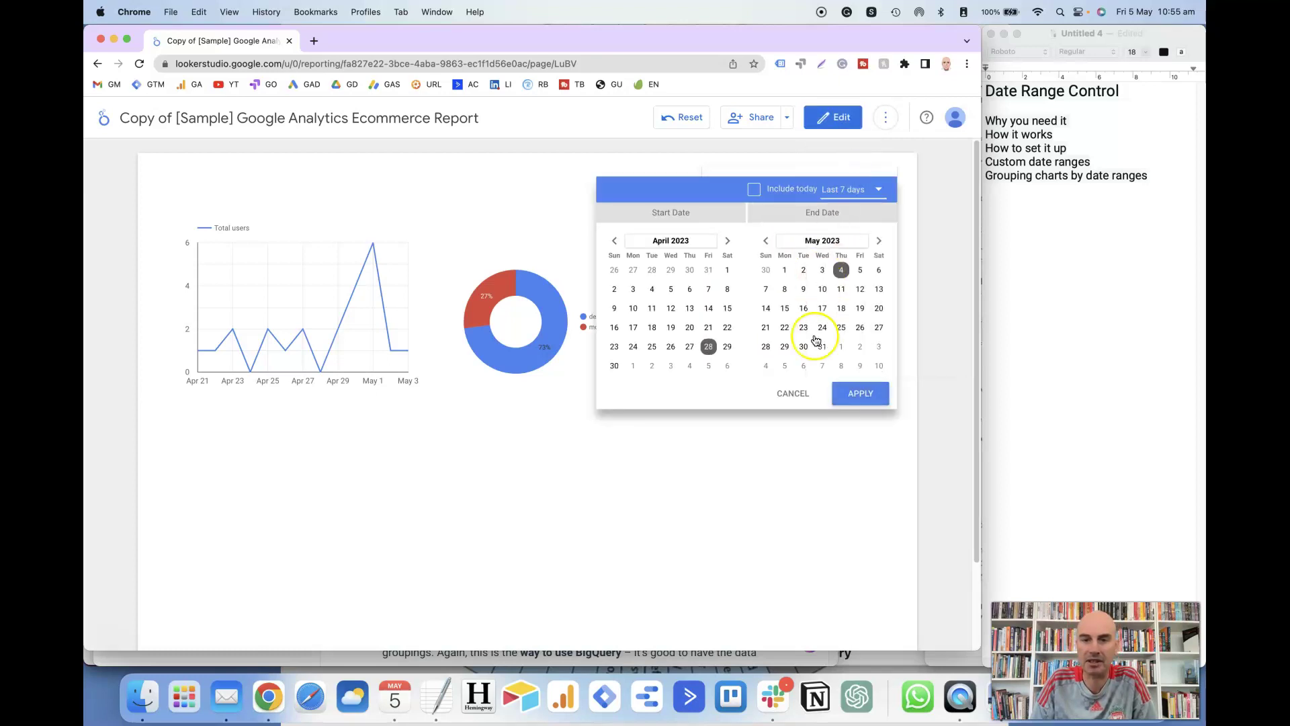
click(849, 396)
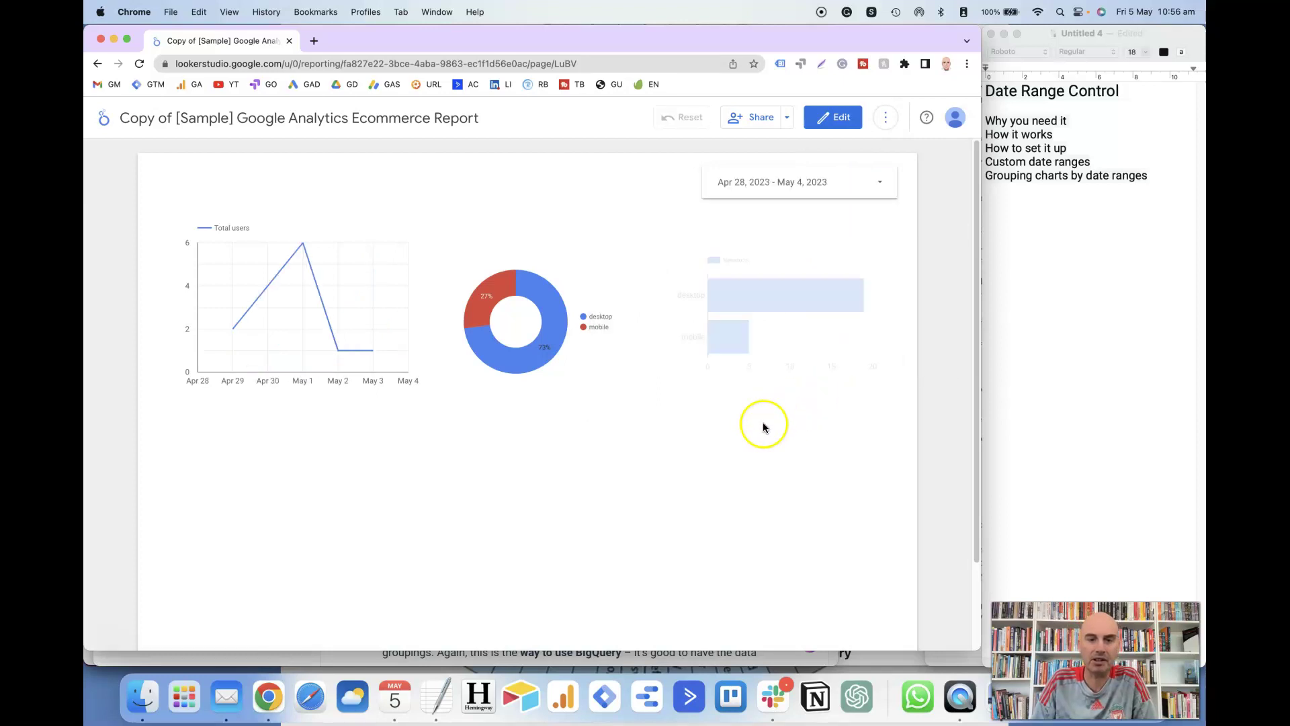
mouse_move(322, 316)
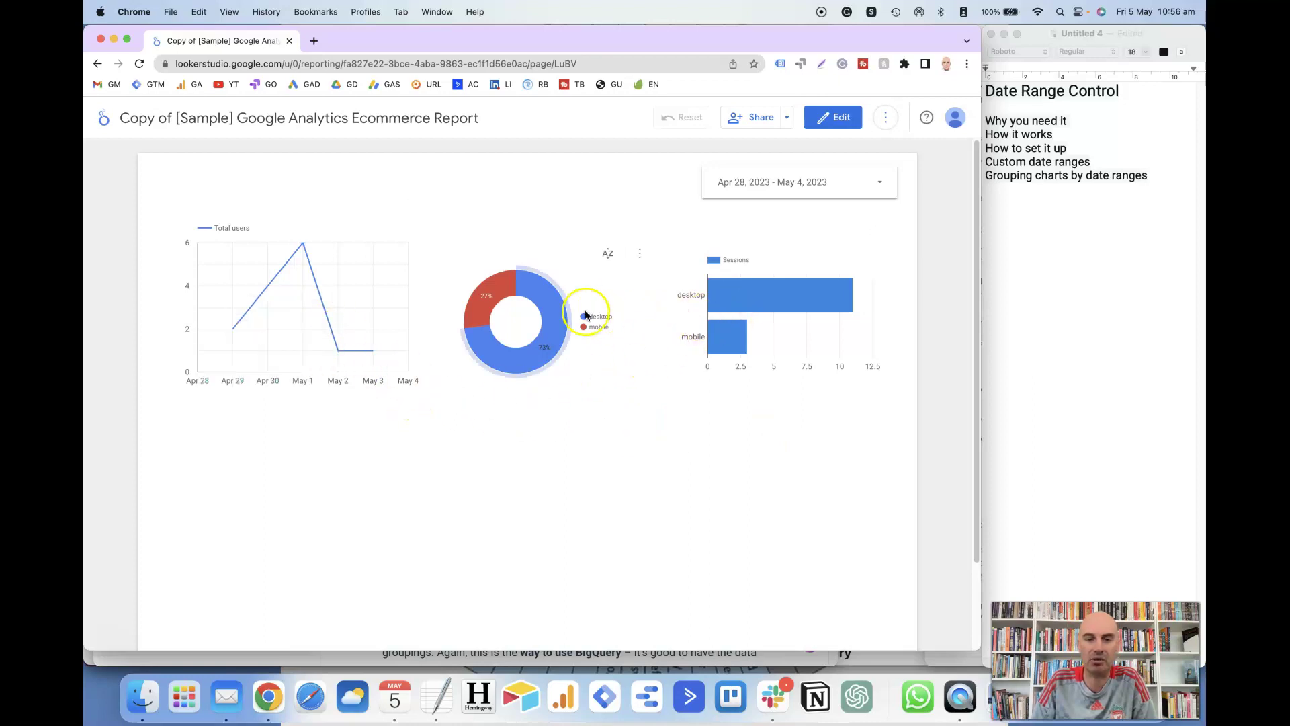
mouse_move(547, 328)
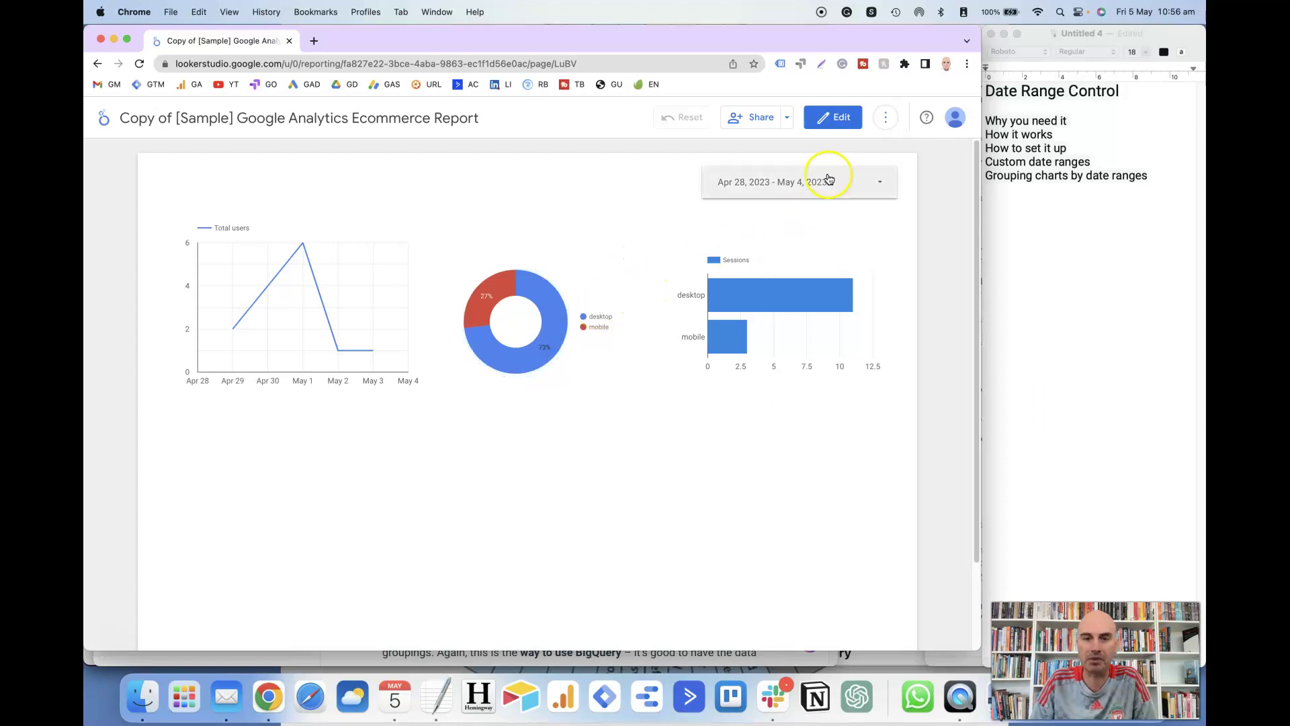
Return to editing and reset the donut chart's default date range to Auto.
click(827, 124)
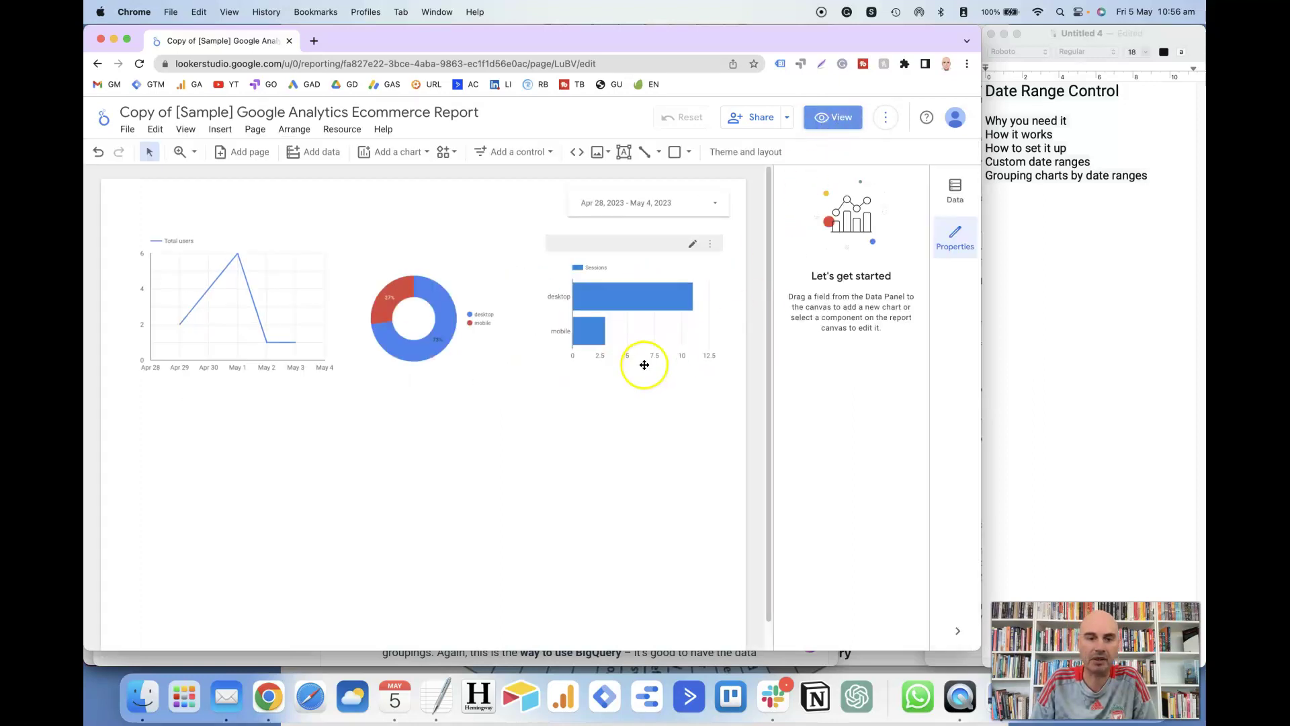
click(433, 332)
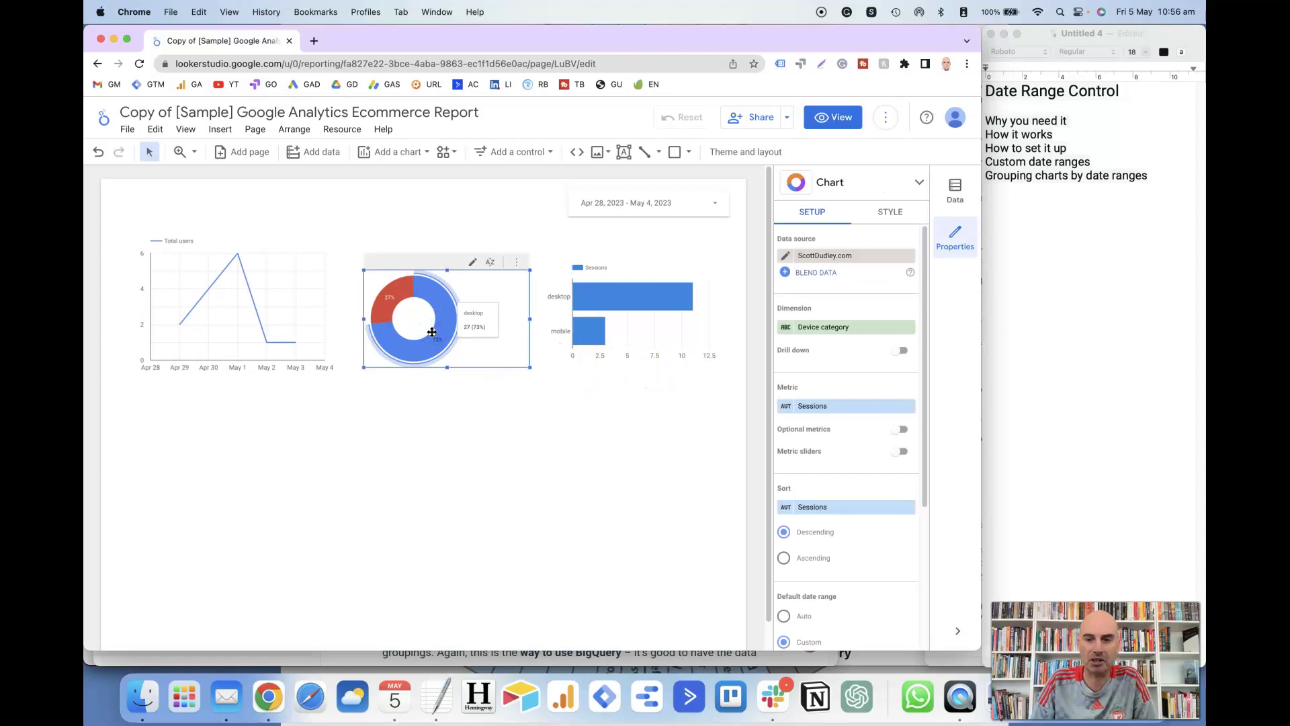
scroll(839, 328, down, 2)
scroll(838, 329, down, 5)
click(783, 446)
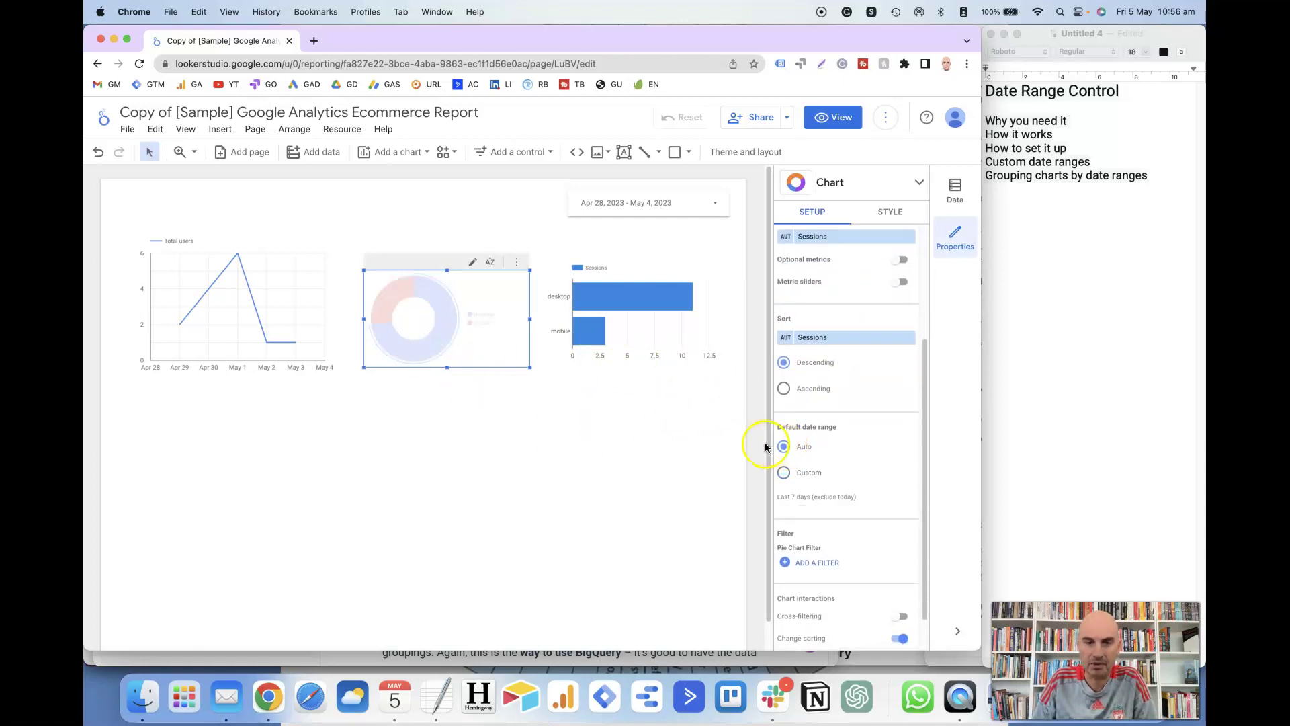
click(563, 459)
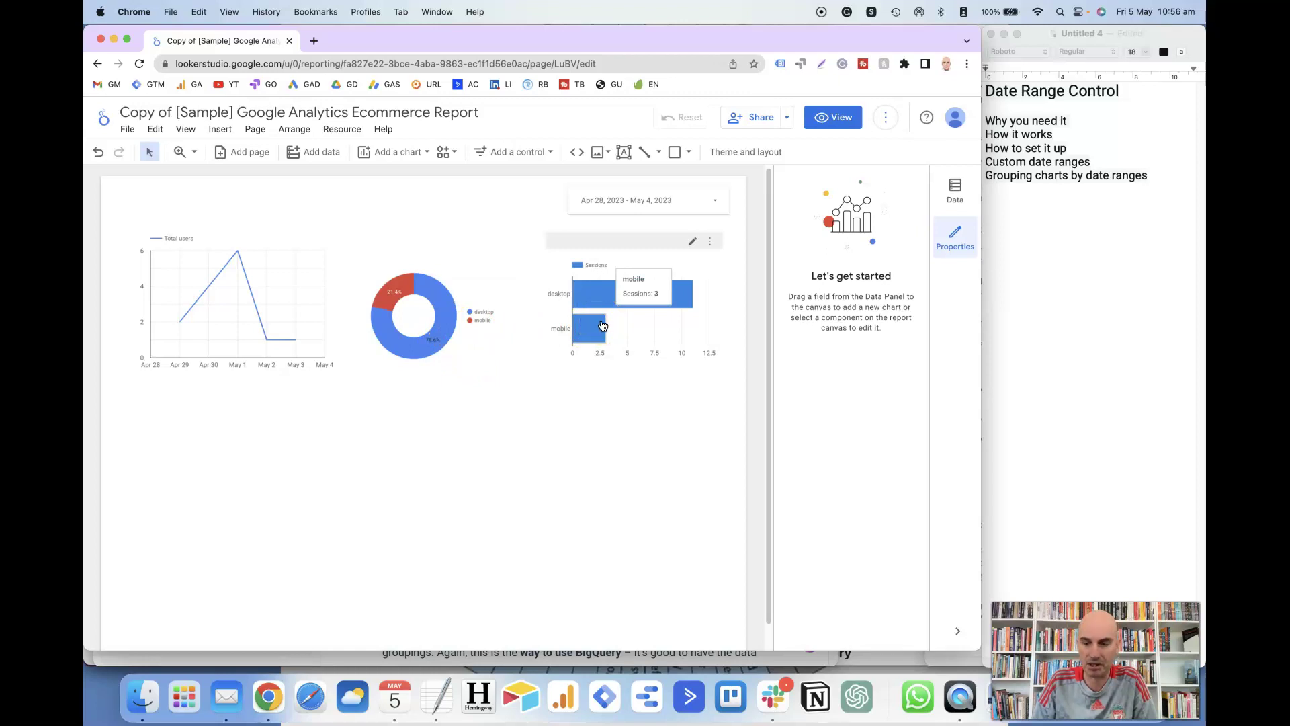
Select the donut chart and the sessions bar chart together and group them.
click(598, 299)
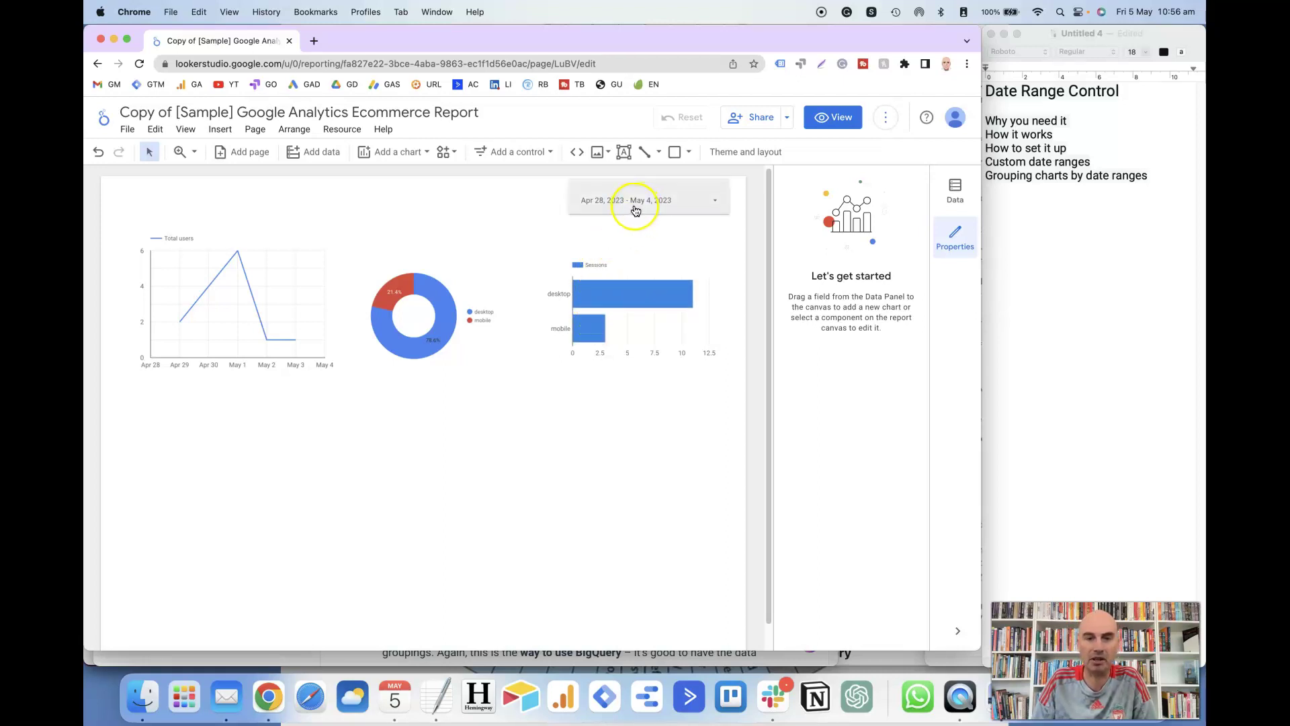
mouse_move(246, 302)
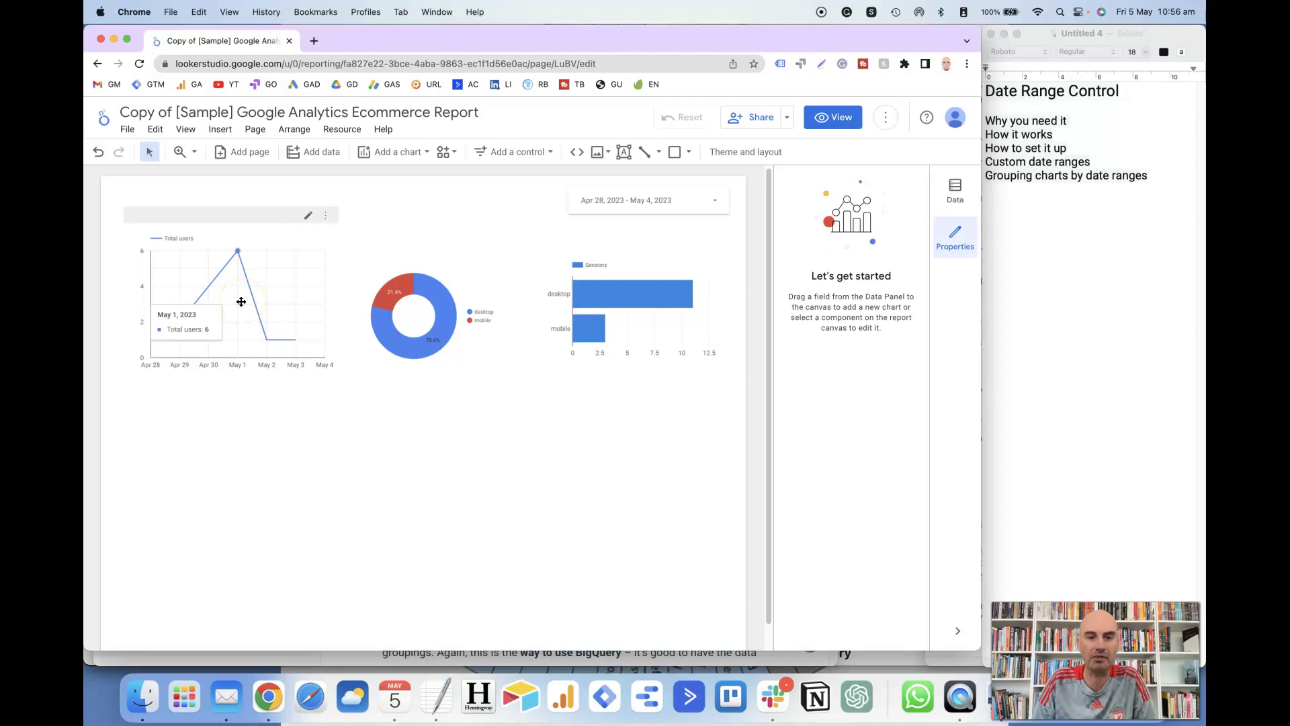
click(419, 324)
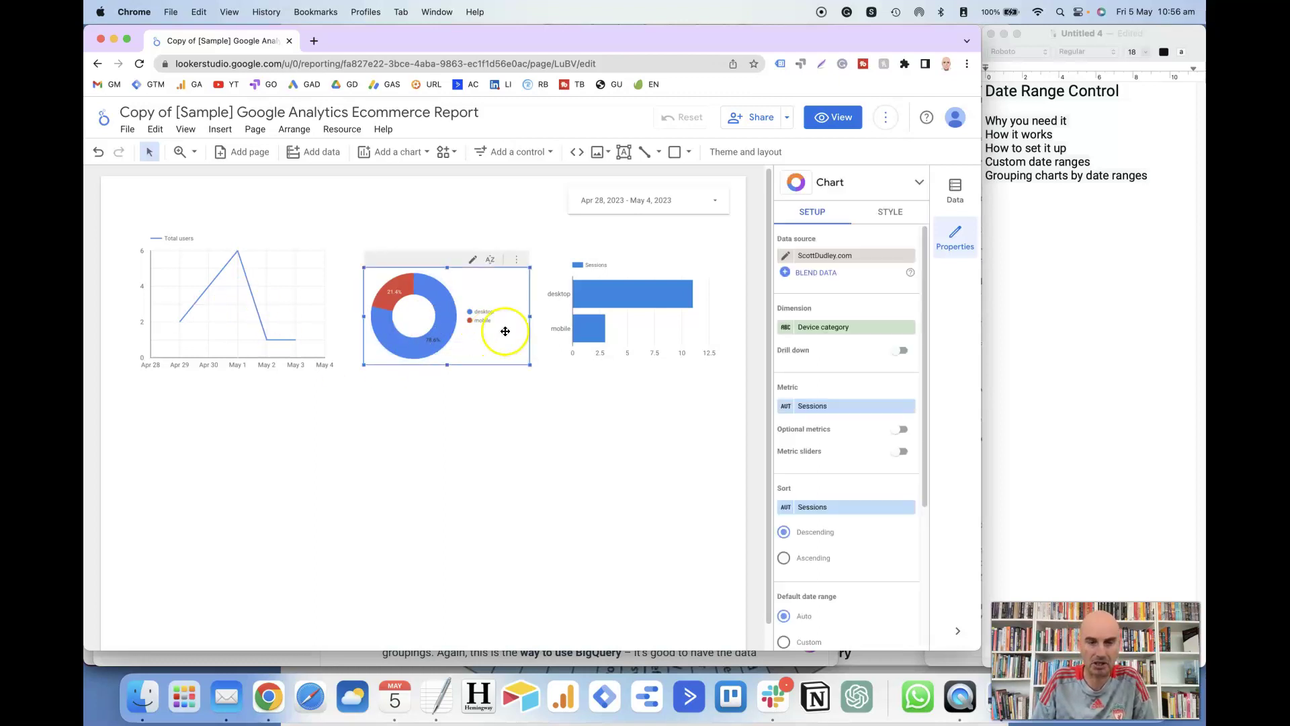
shift+click(591, 312)
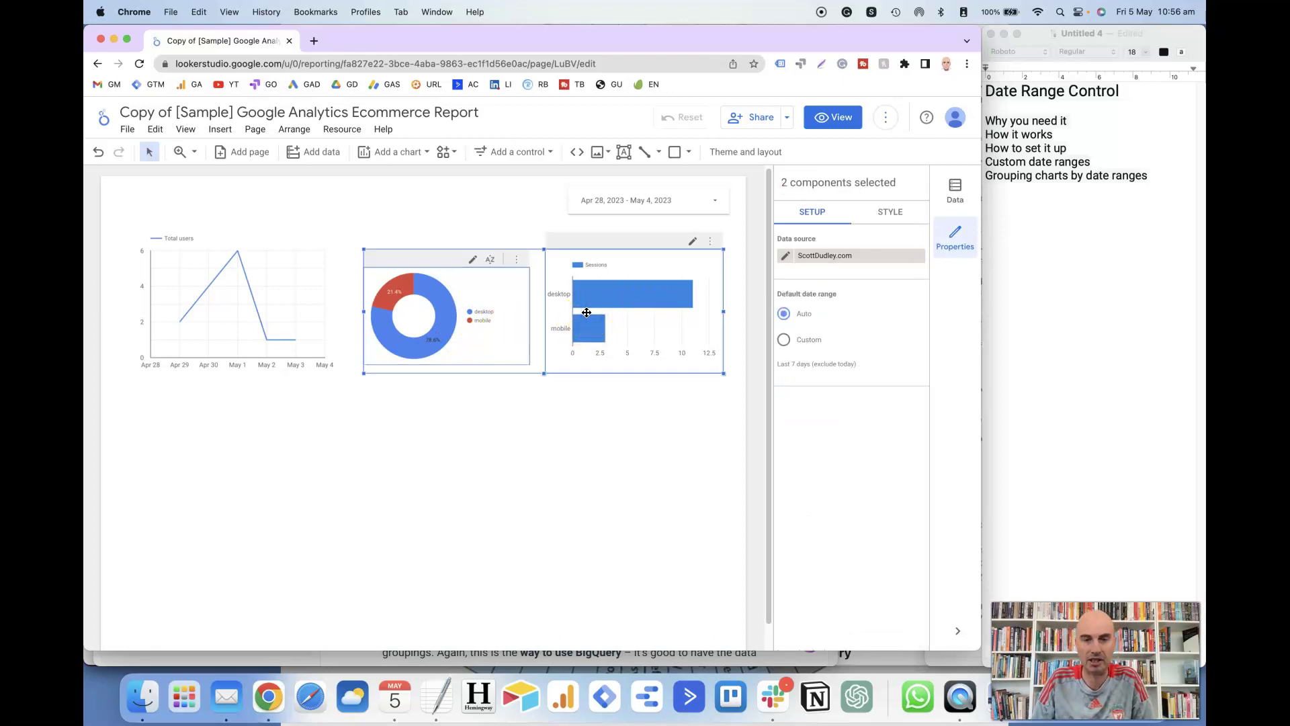
right_click(581, 299)
click(613, 368)
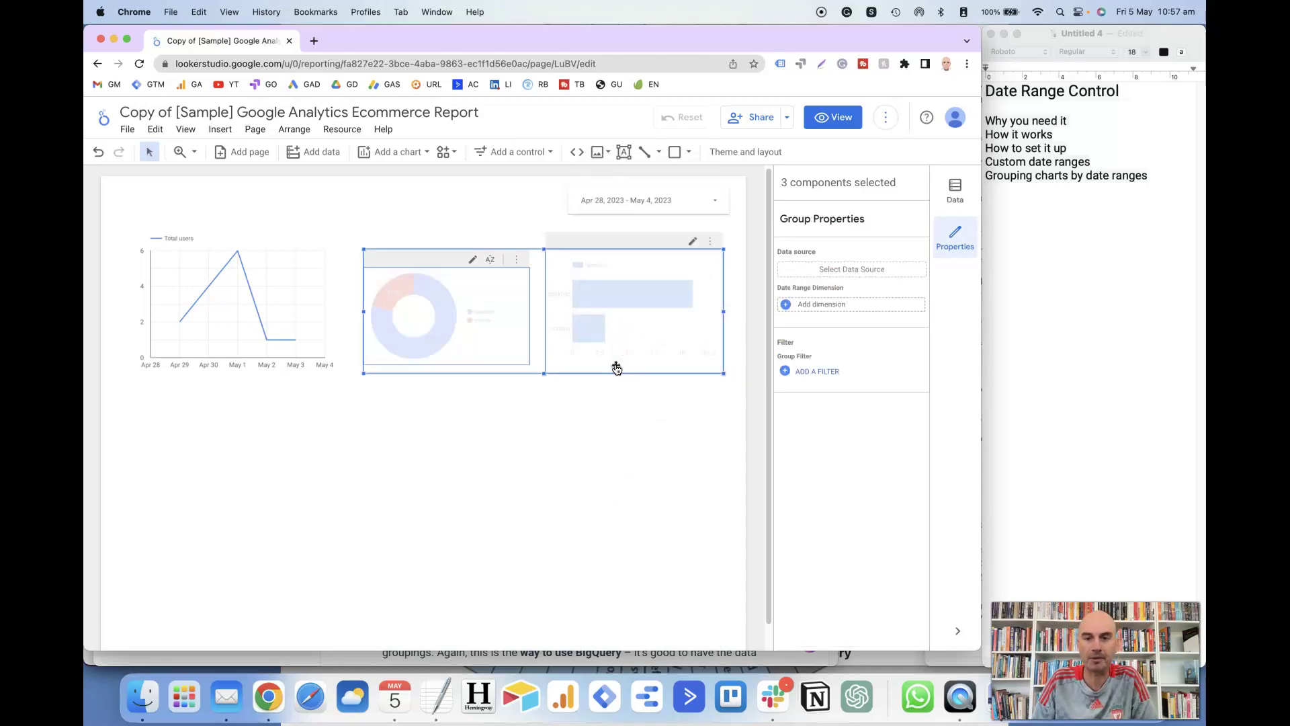
Assign the group the added website data source its charts use and set its custom default date range to Last 14 days.
click(816, 277)
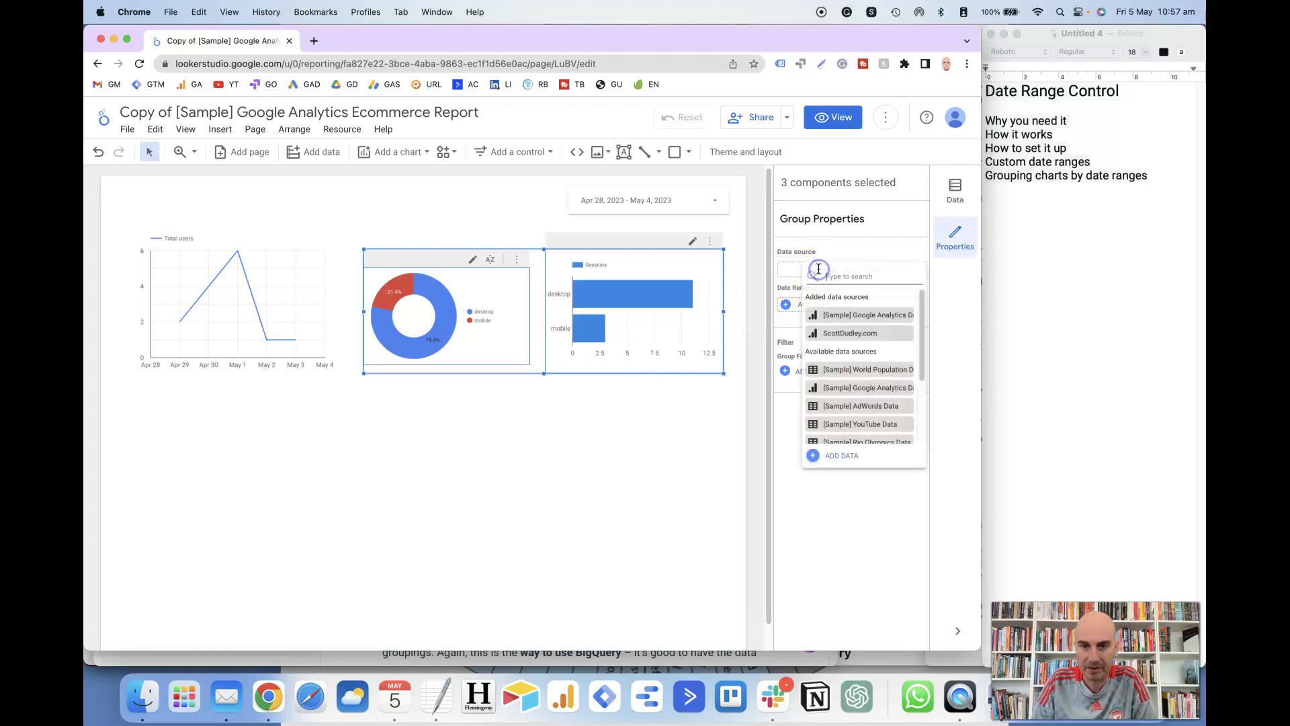
click(822, 335)
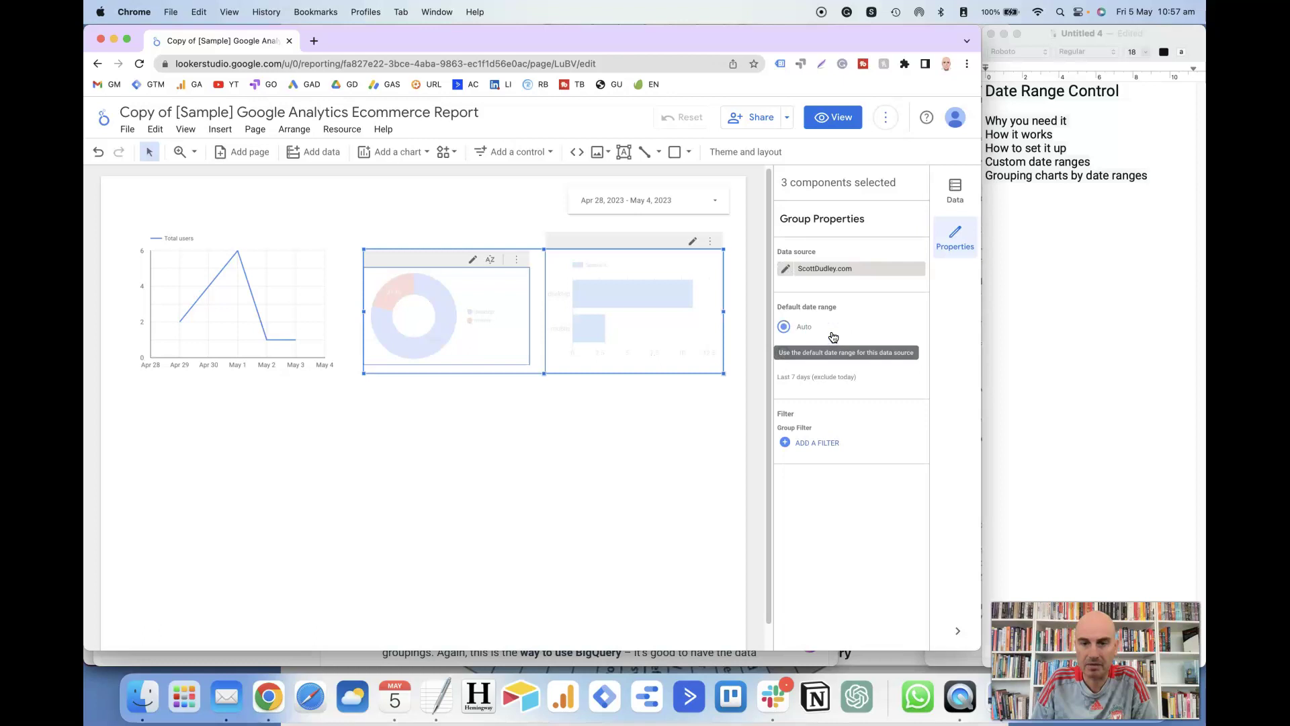
click(851, 382)
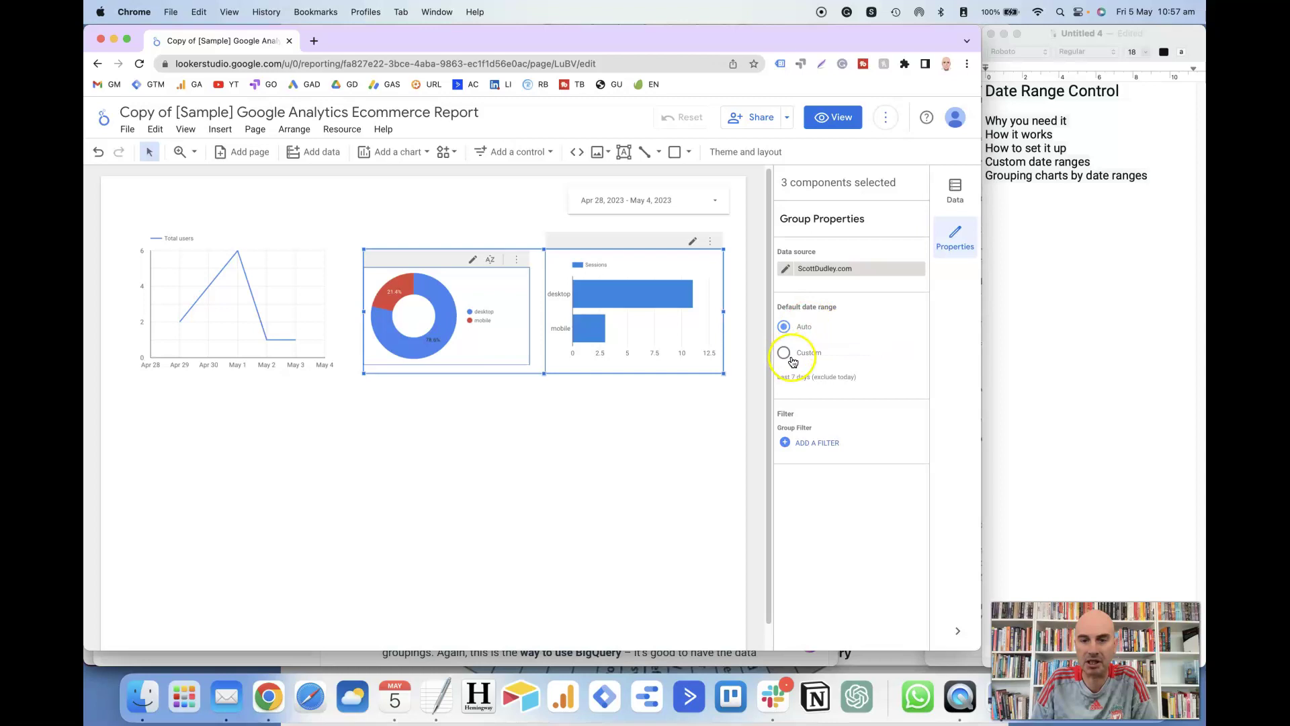
click(784, 353)
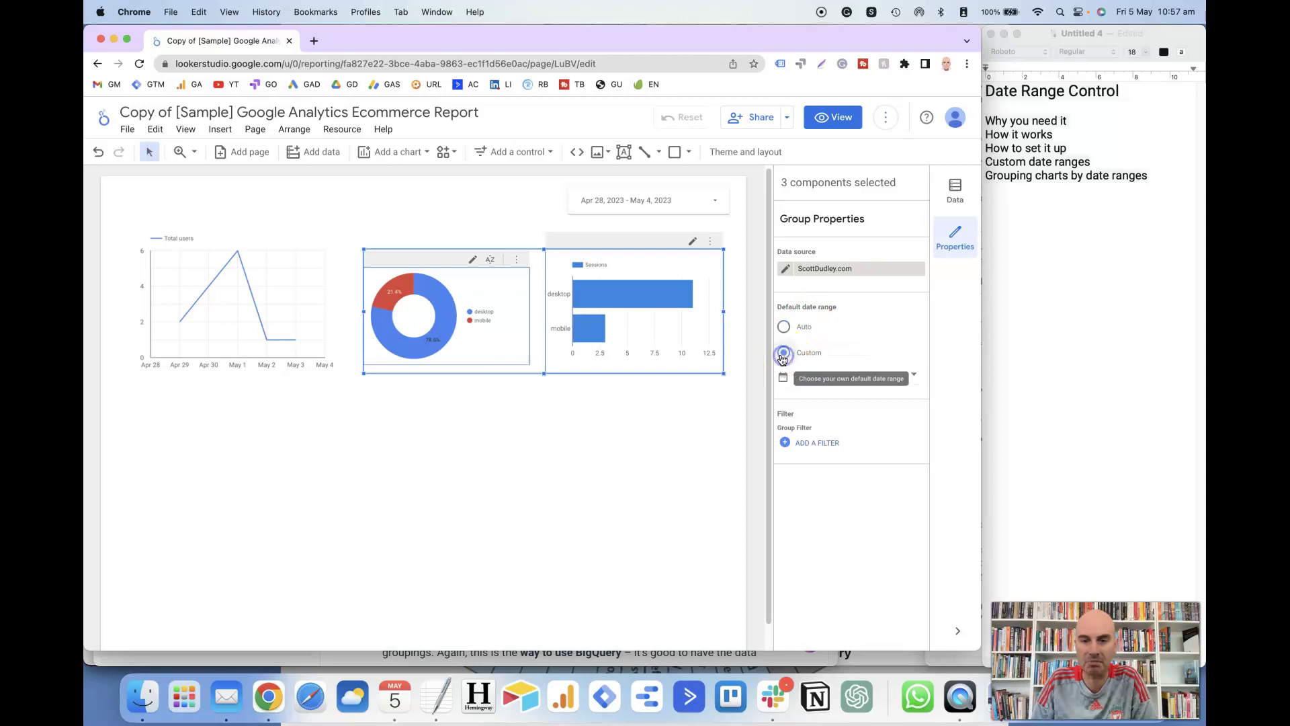
click(913, 379)
click(910, 383)
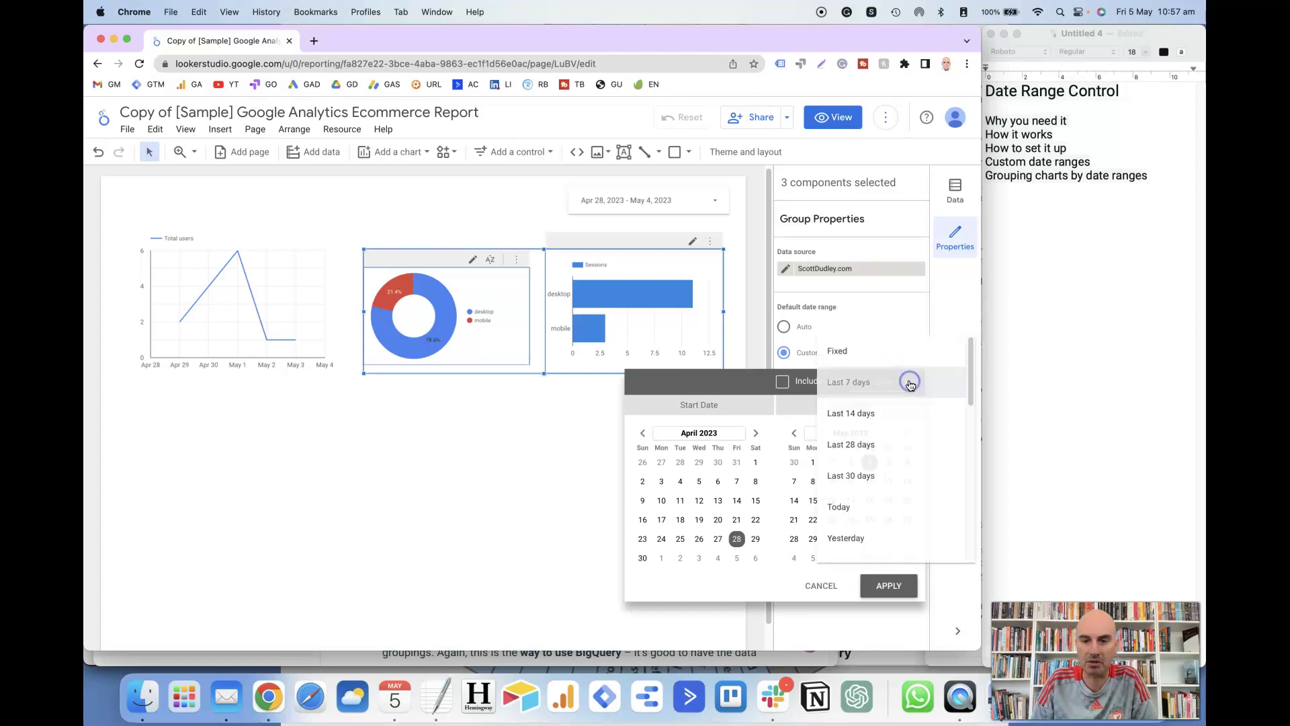
click(892, 411)
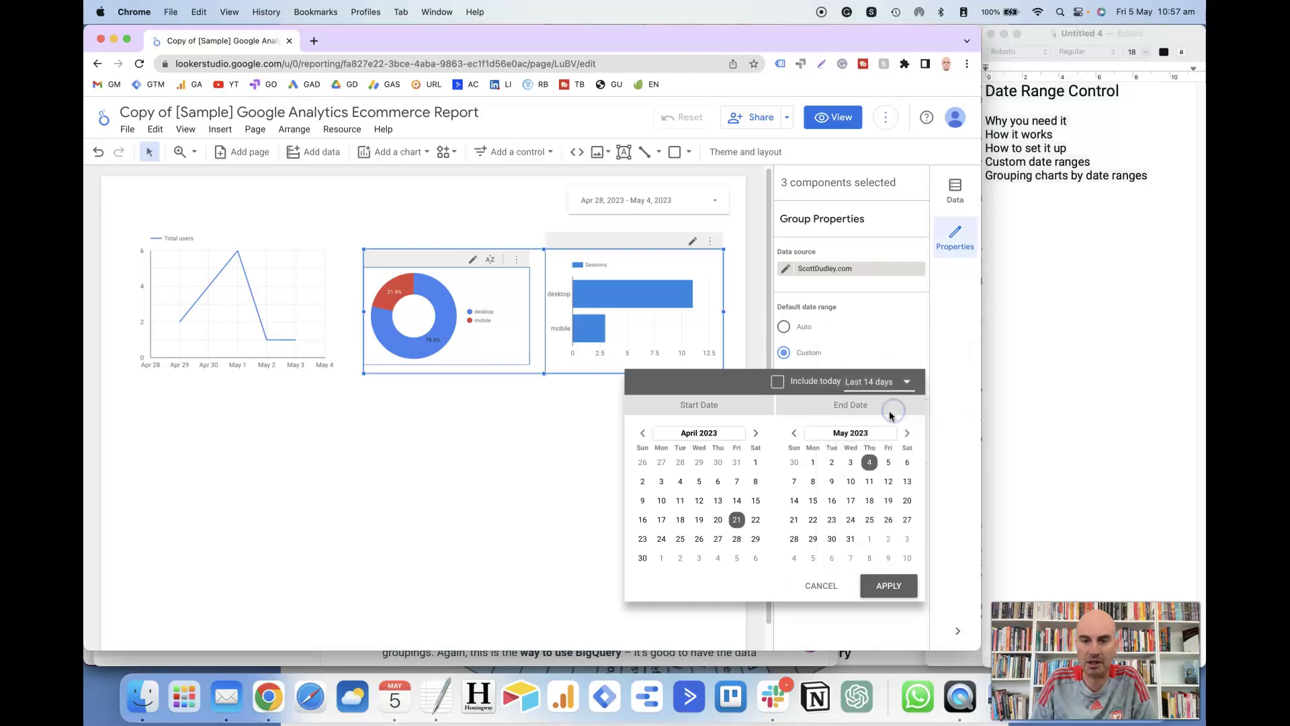
click(888, 586)
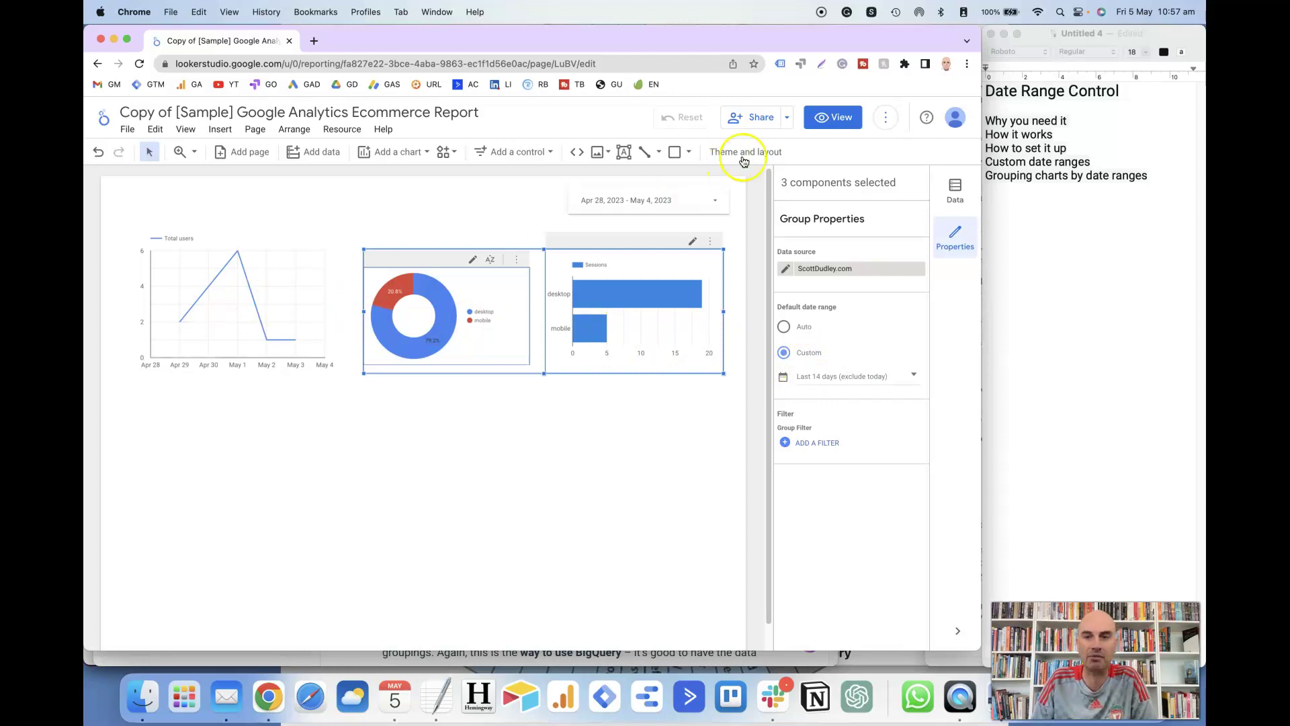
Switch to view mode, set the report's date range control to Last 14 days and apply it.
click(831, 120)
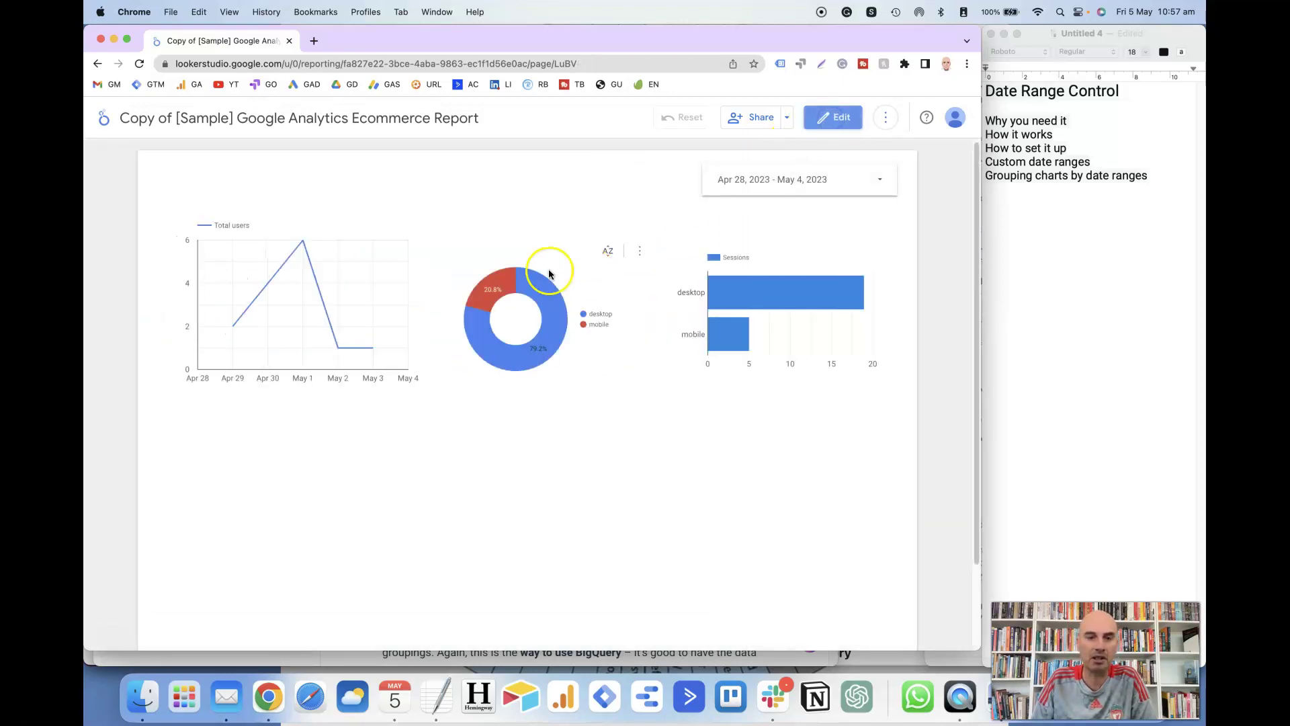
click(815, 188)
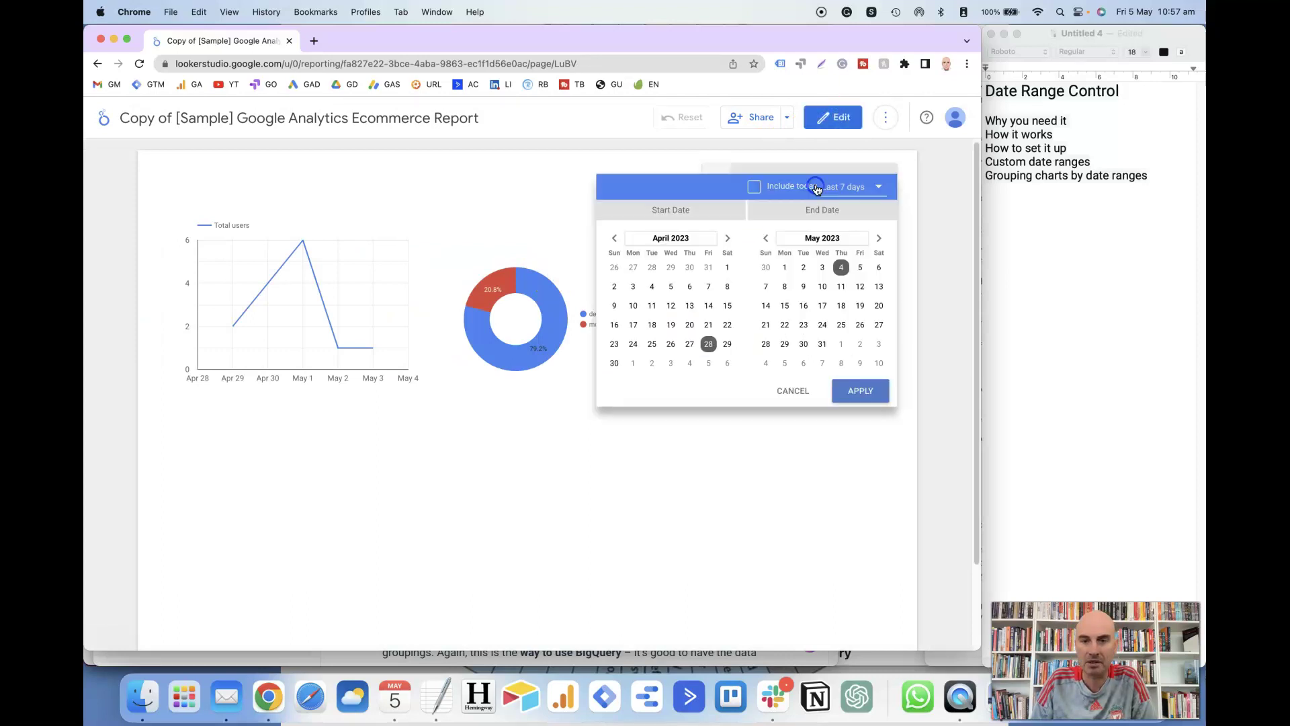
click(876, 187)
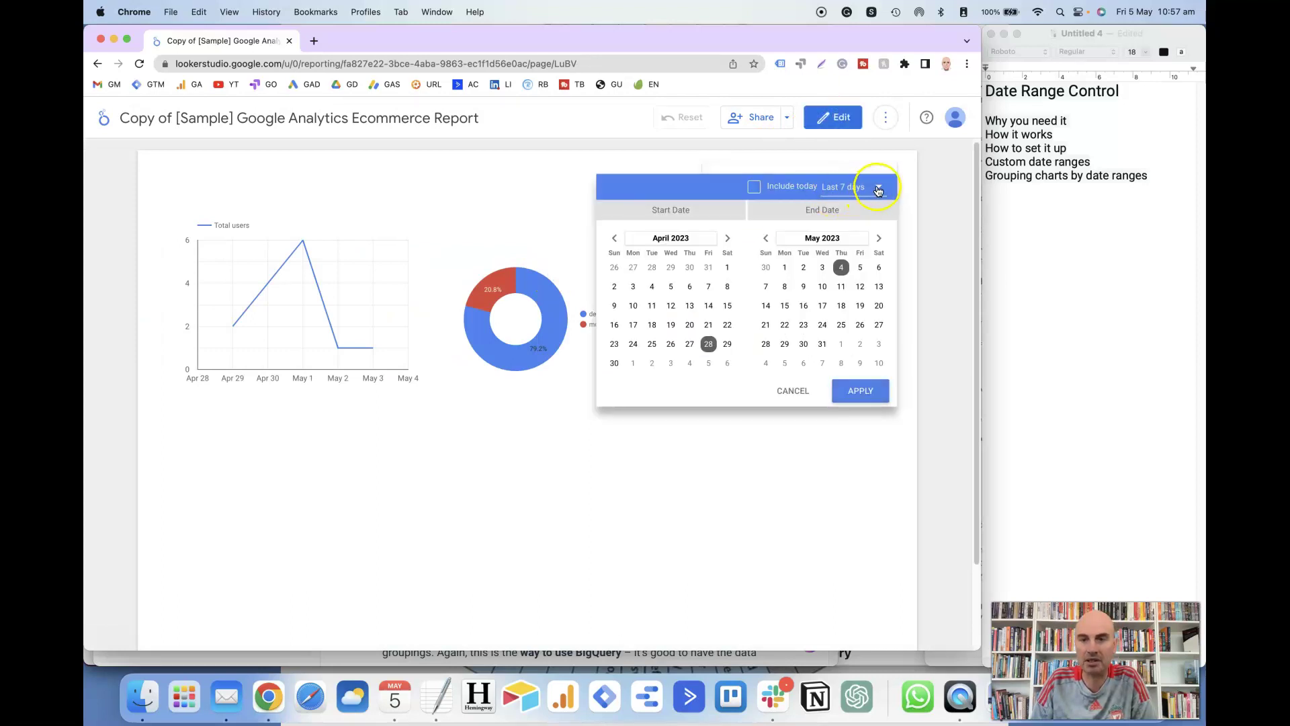
click(847, 217)
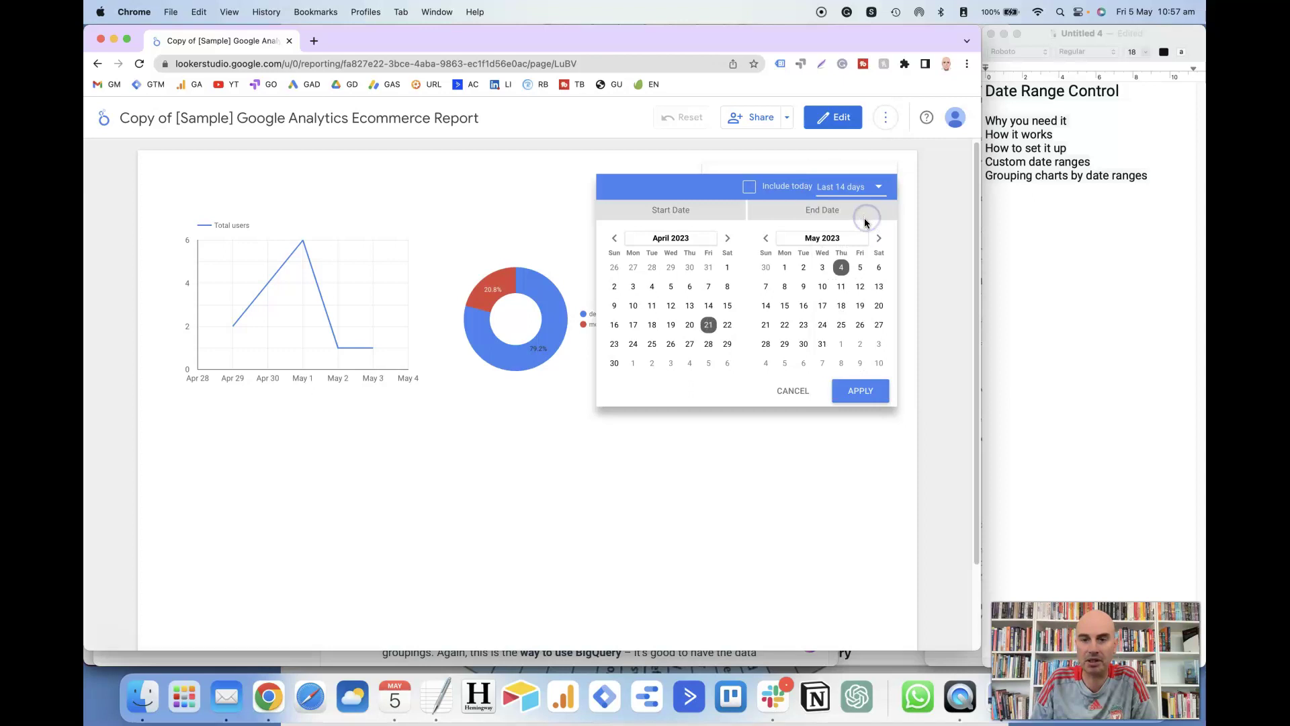
click(856, 391)
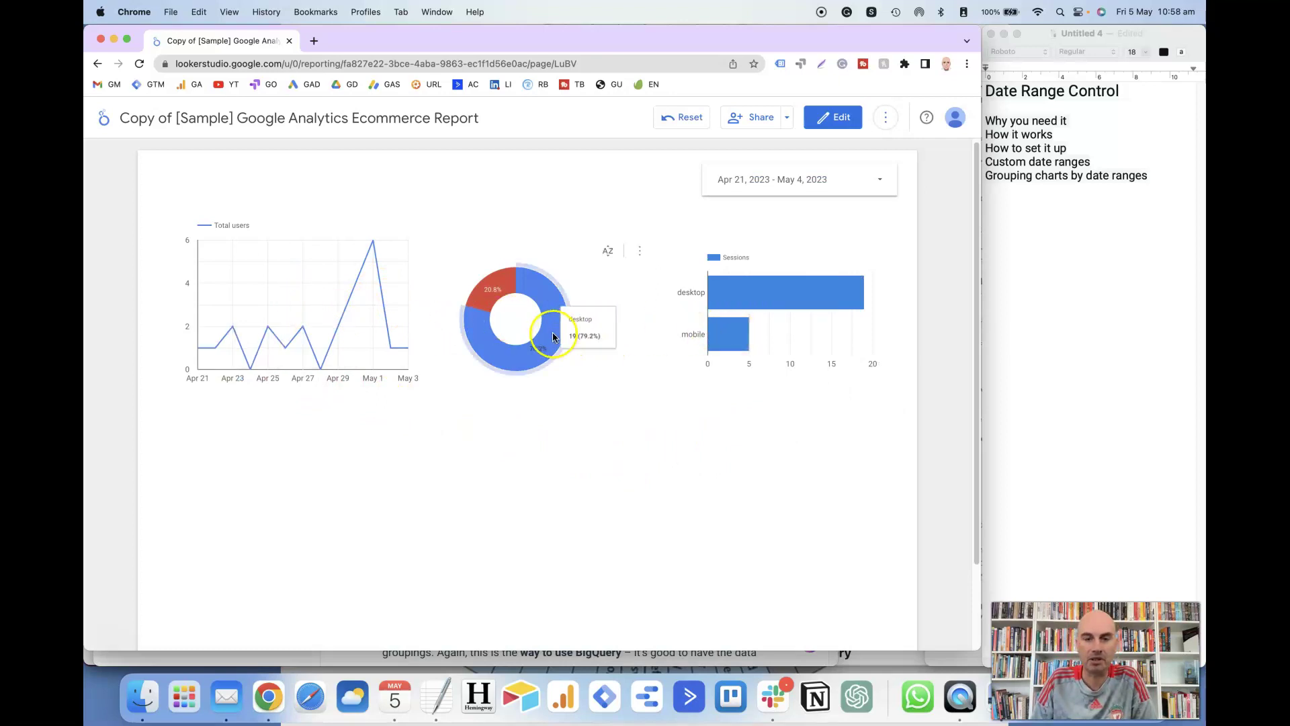
scroll(551, 332, down, 1)
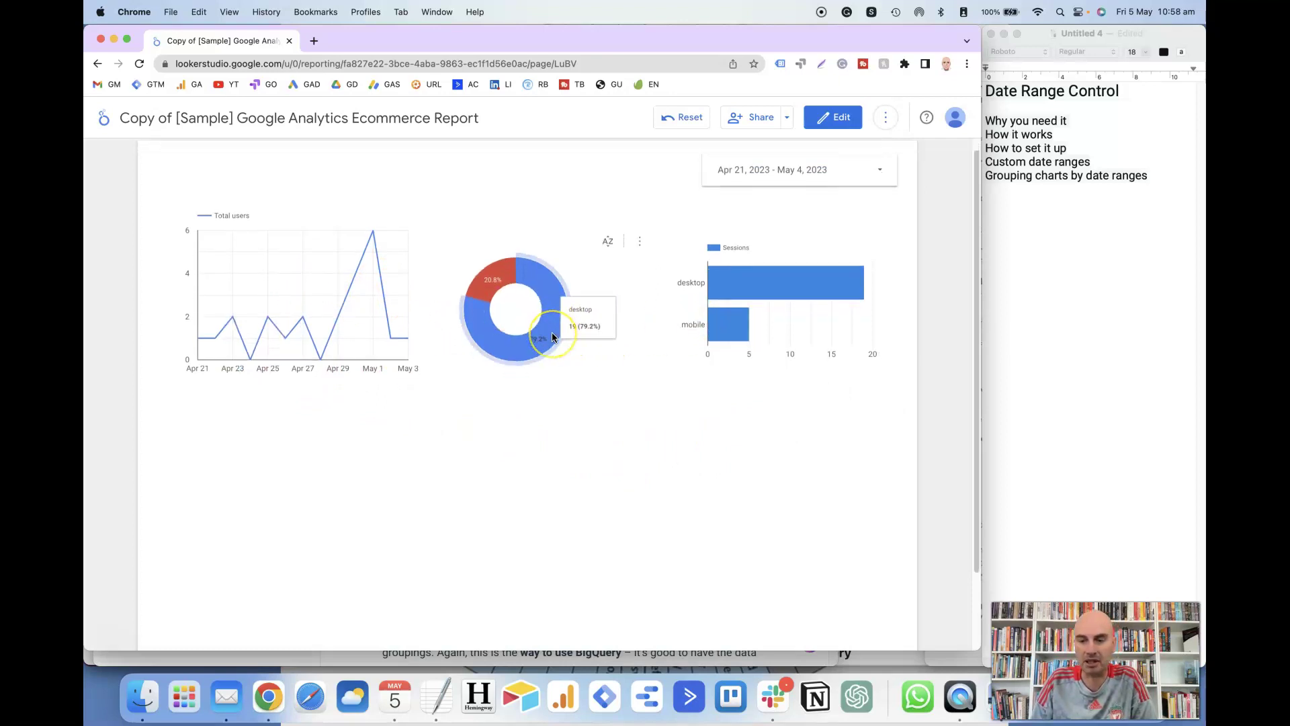
click(764, 337)
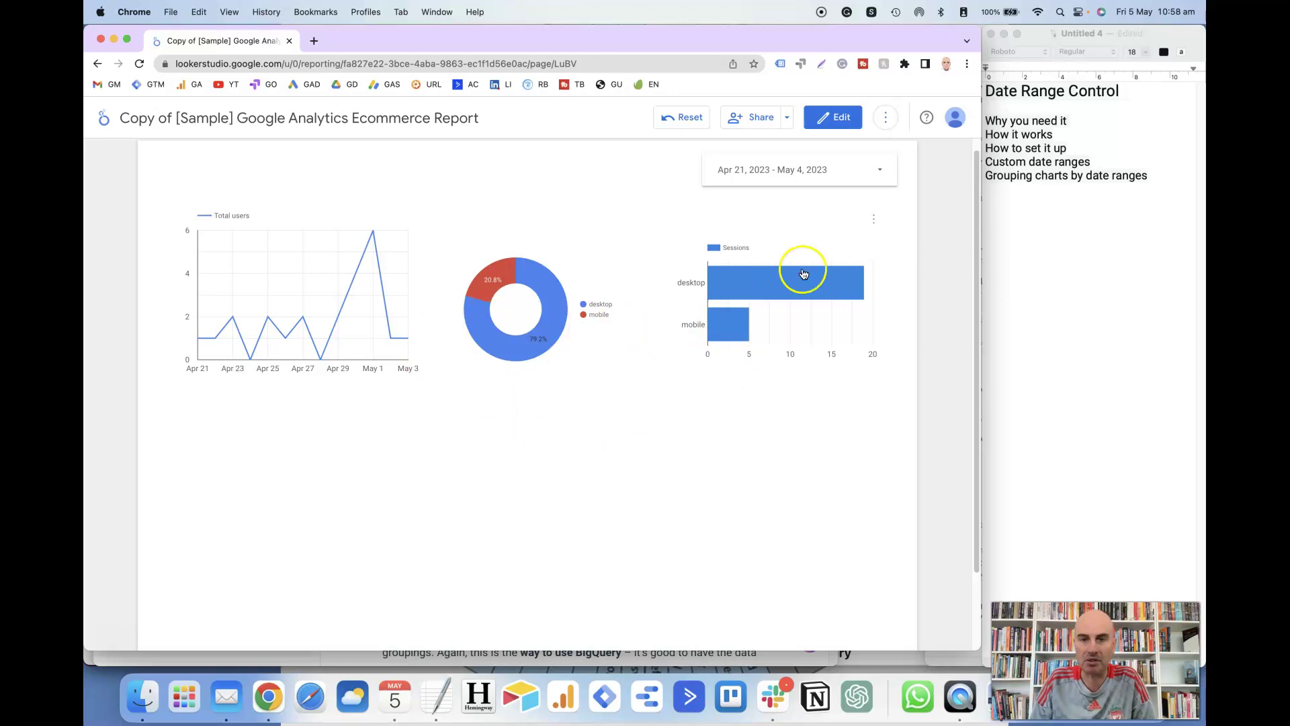
click(872, 178)
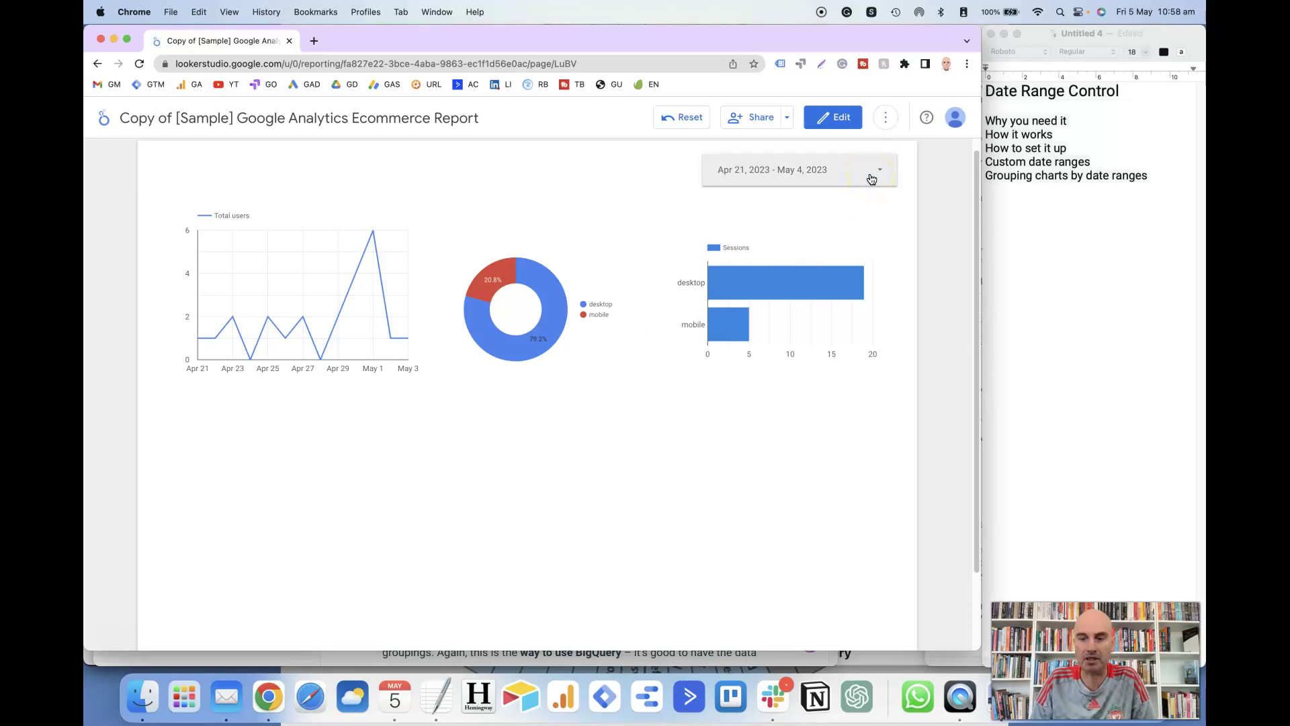
click(841, 195)
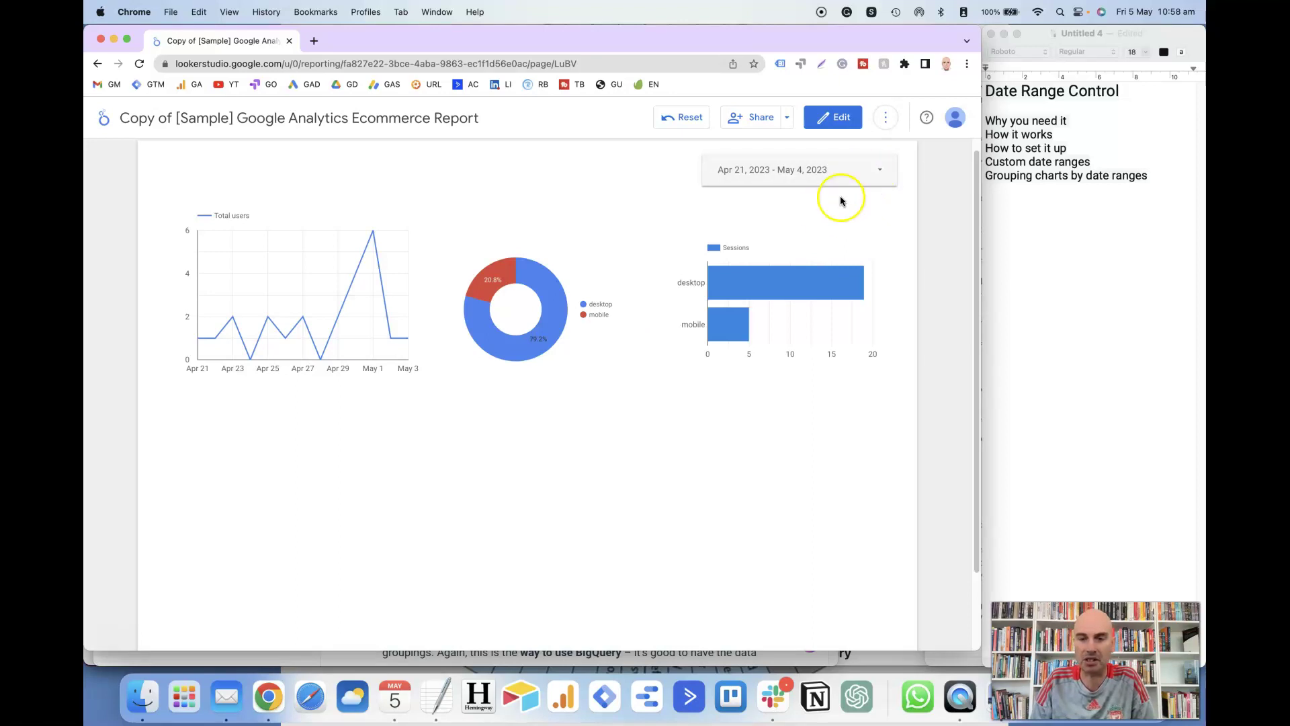